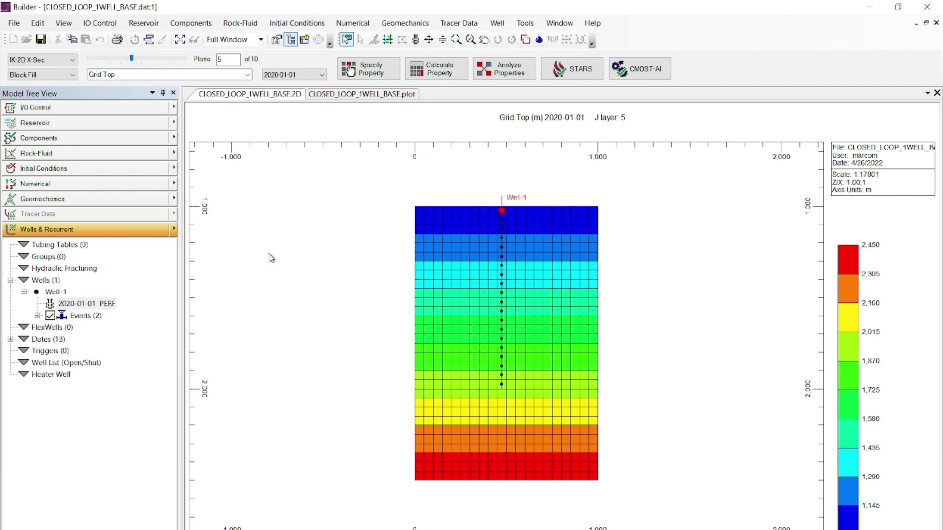
- Display the Porosity and Permeability I distributions on the cross-section and inspect block values in the grid
{"action": "left_click", "coordinate": [238, 75]}
{"action": "left_click", "coordinate": [104, 179]}
{"action": "mouse_move", "coordinate": [449, 319]}
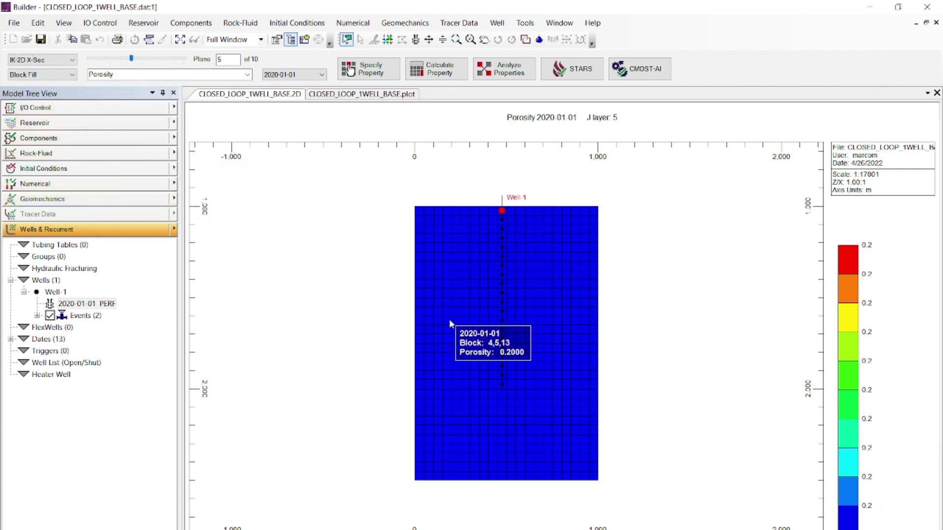
{"action": "left_click", "coordinate": [247, 74]}
{"action": "left_click", "coordinate": [109, 148]}
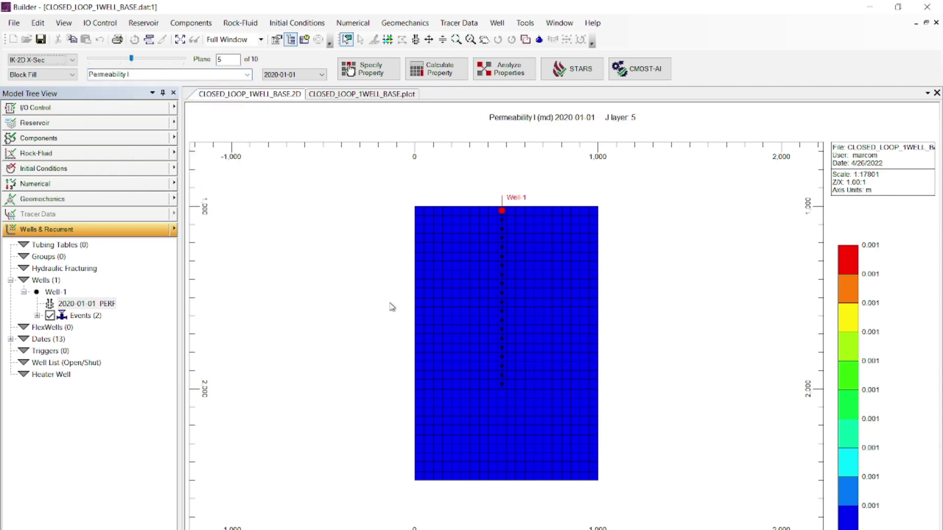
{"action": "mouse_move", "coordinate": [469, 367]}
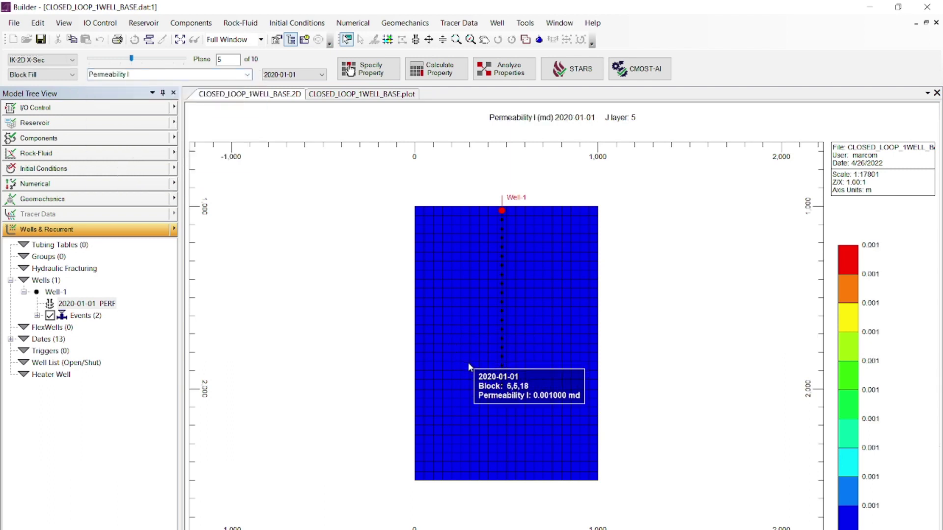
{"action": "left_click", "coordinate": [247, 74]}
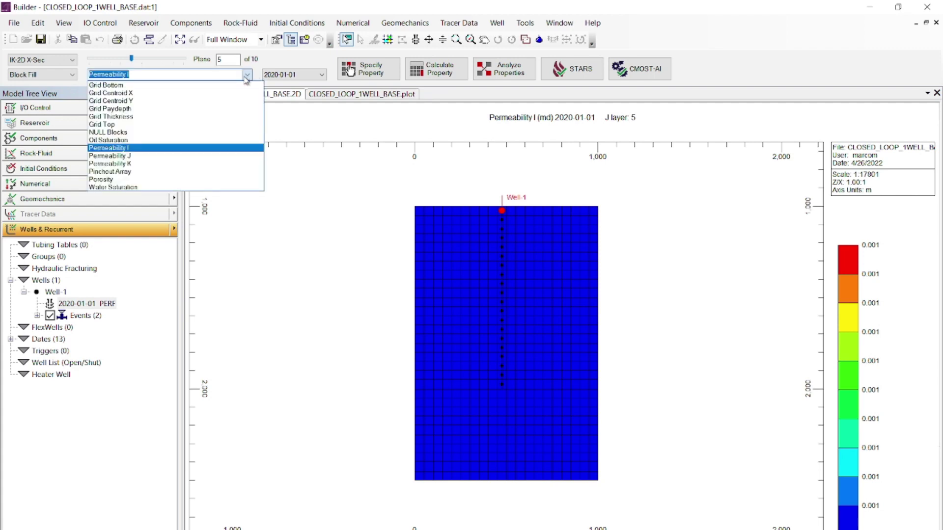
{"action": "left_click", "coordinate": [247, 75]}
- Review the fluid model's component definition in the Component and Phase Properties dialog, leaving it unmodified
{"action": "left_click", "coordinate": [152, 139]}
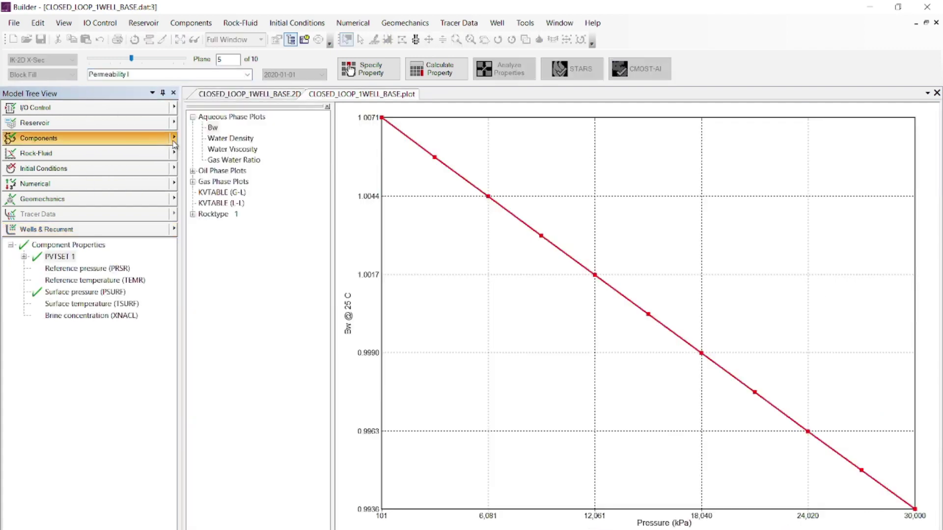
{"action": "left_click", "coordinate": [174, 142]}
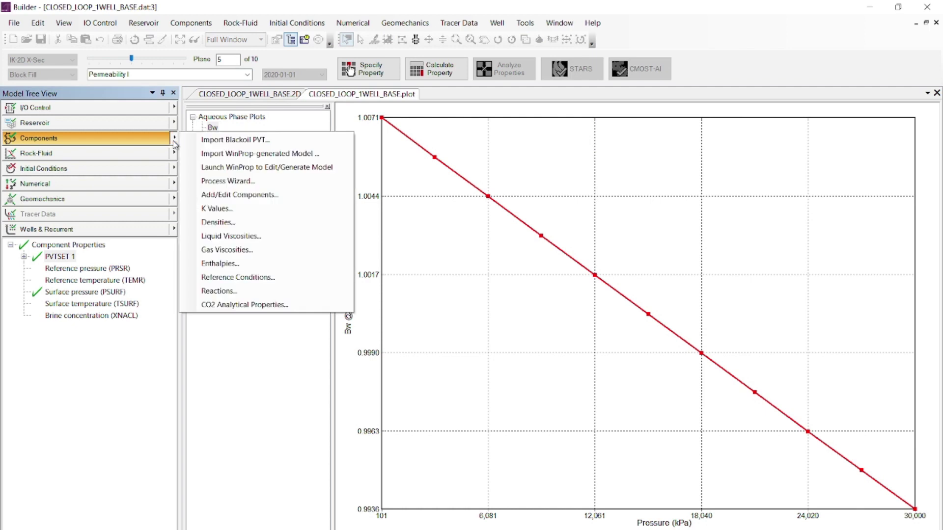
{"action": "left_click", "coordinate": [243, 196]}
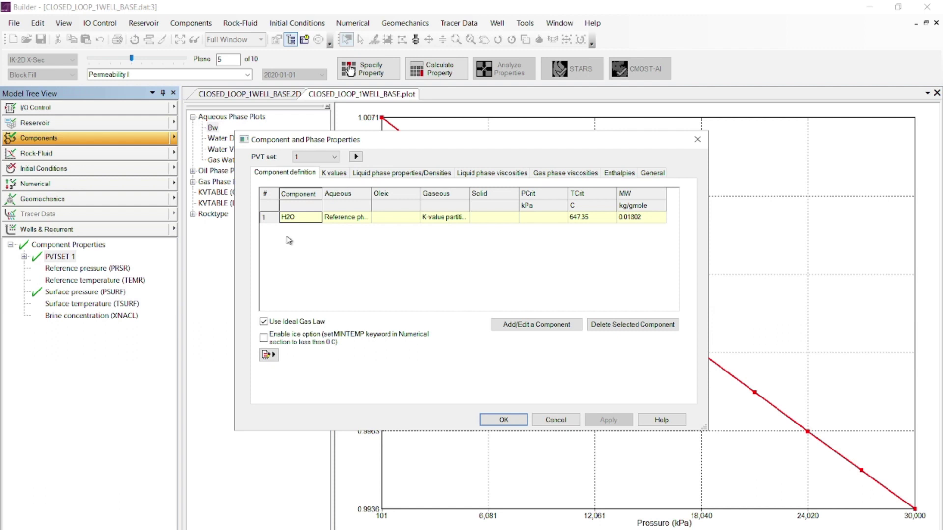
{"action": "left_click", "coordinate": [573, 420]}
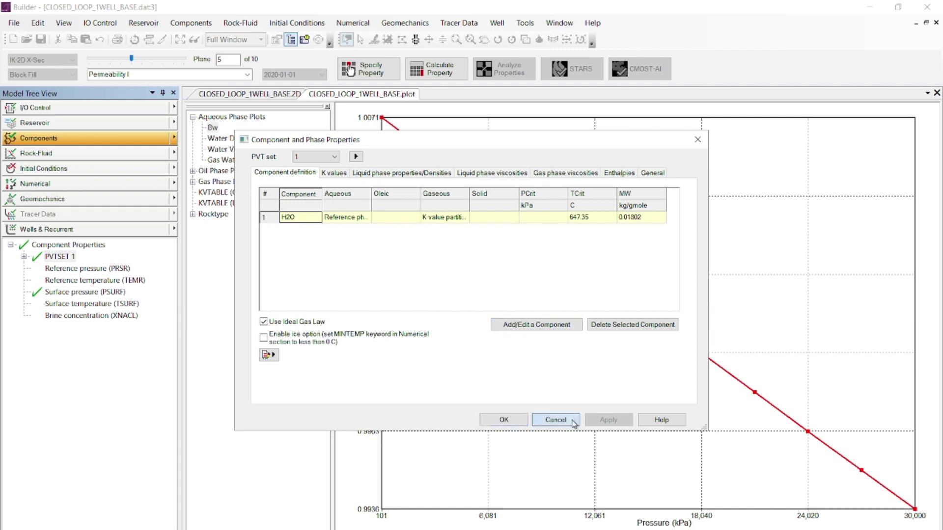
- Start the Process Wizard from the components section and choose the Geothermal model process
{"action": "left_click", "coordinate": [175, 138]}
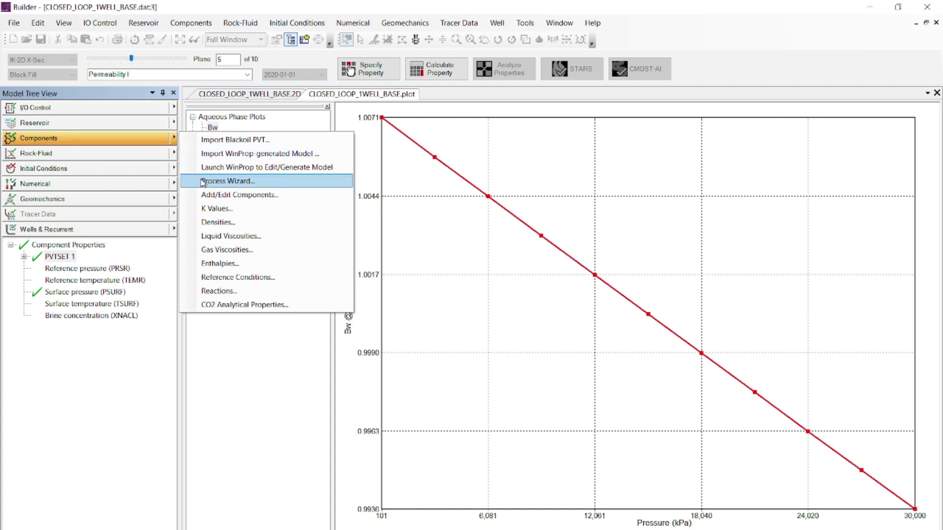
{"action": "left_click", "coordinate": [277, 185]}
{"action": "left_click", "coordinate": [350, 201]}
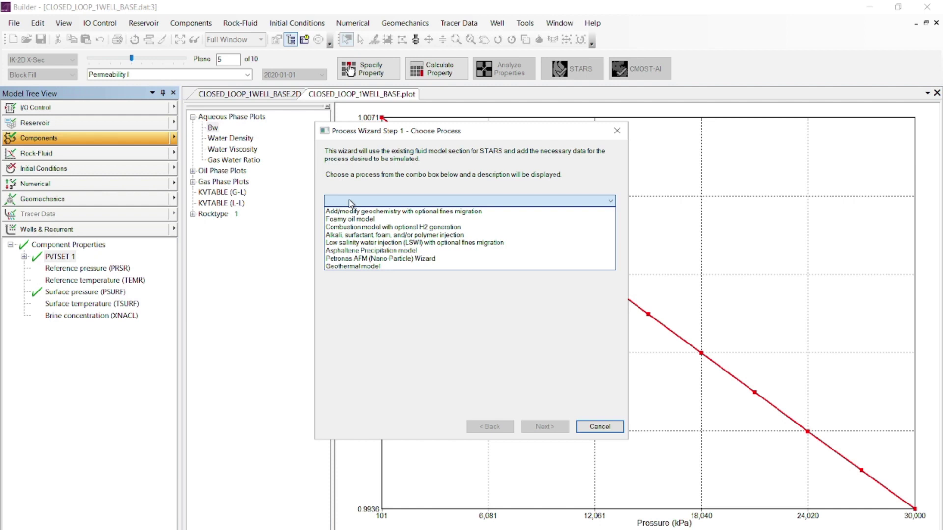
{"action": "left_click", "coordinate": [347, 267]}
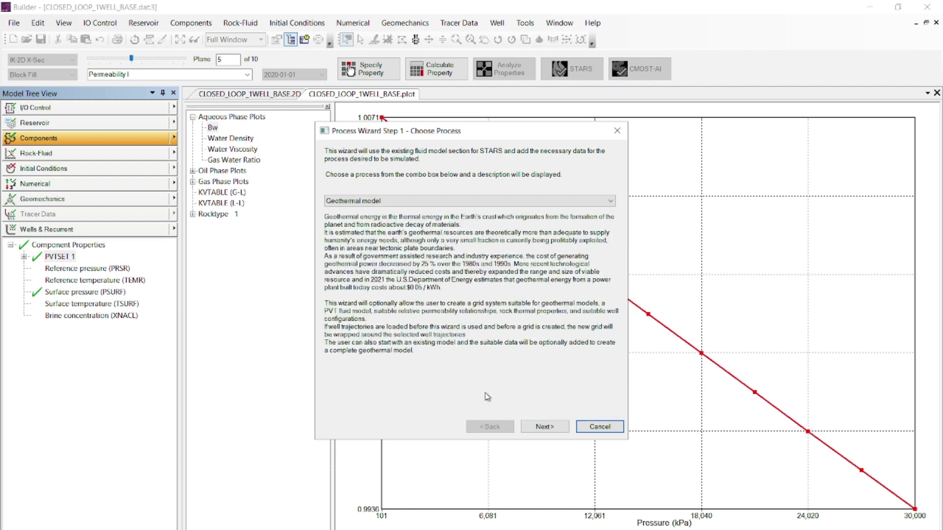
{"action": "left_click", "coordinate": [544, 427]}
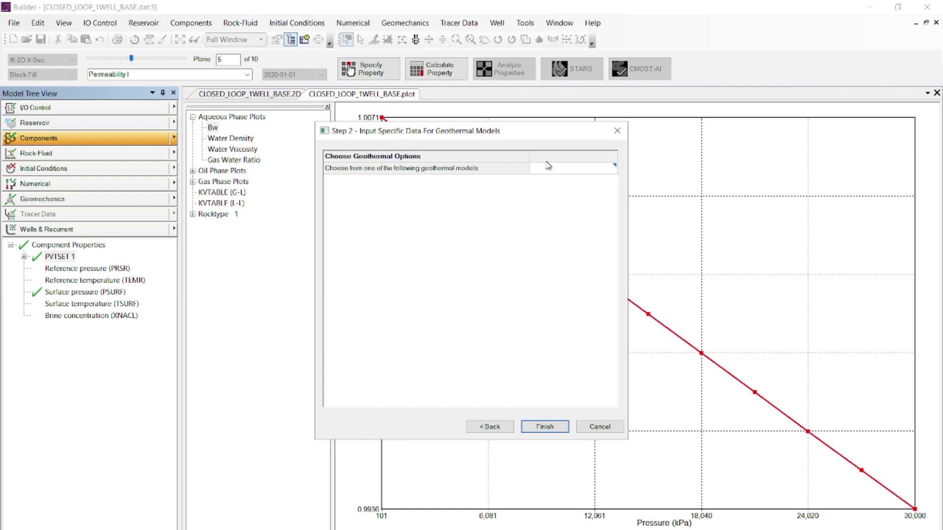
- Choose the closed loop geothermal well with injection and production from the same well through tubing and casing
{"action": "left_click", "coordinate": [616, 170]}
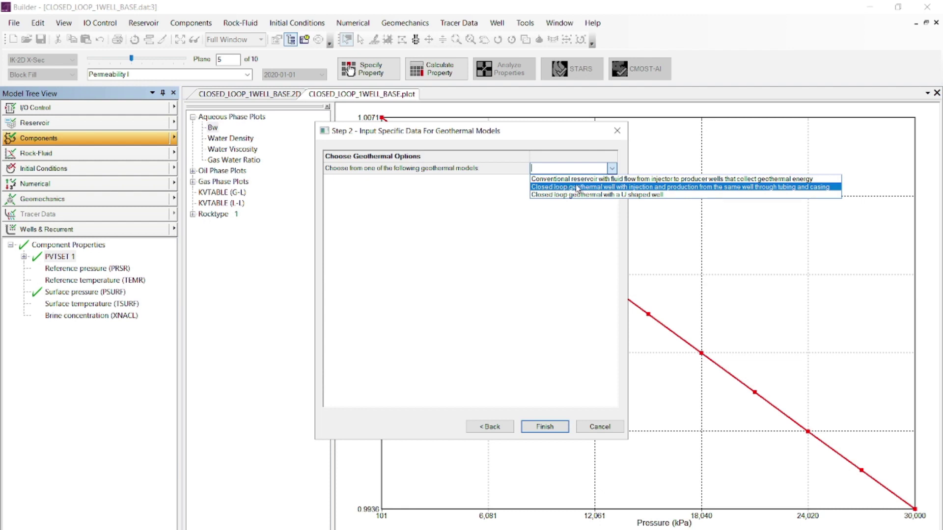
{"action": "left_click", "coordinate": [576, 188]}
{"action": "left_click_drag", "start_coordinate": [425, 132], "coordinate": [347, 141]}
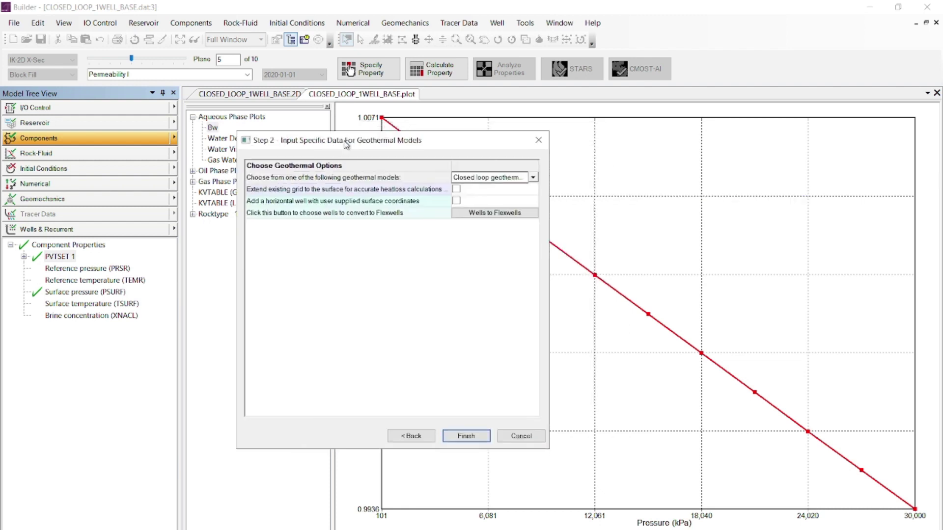
- Extend the existing grid to the surface for accurate heat loss calculations, with the grid top elevation set to 0
{"action": "left_click", "coordinate": [456, 189]}
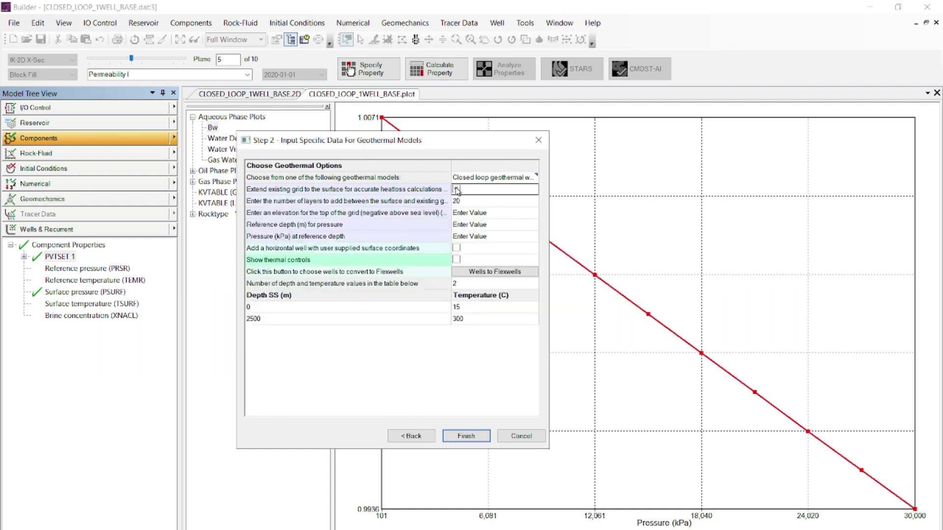
{"action": "left_click", "coordinate": [456, 201]}
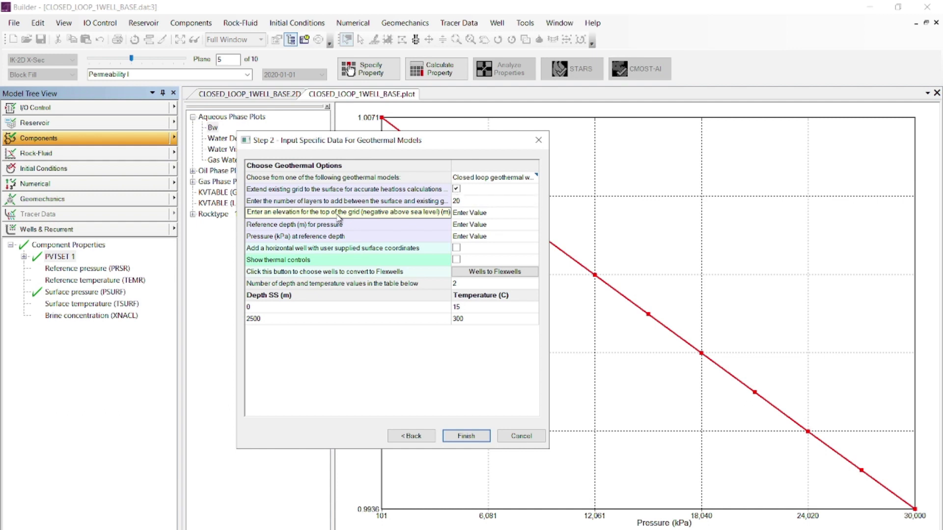
{"action": "left_click", "coordinate": [479, 214]}
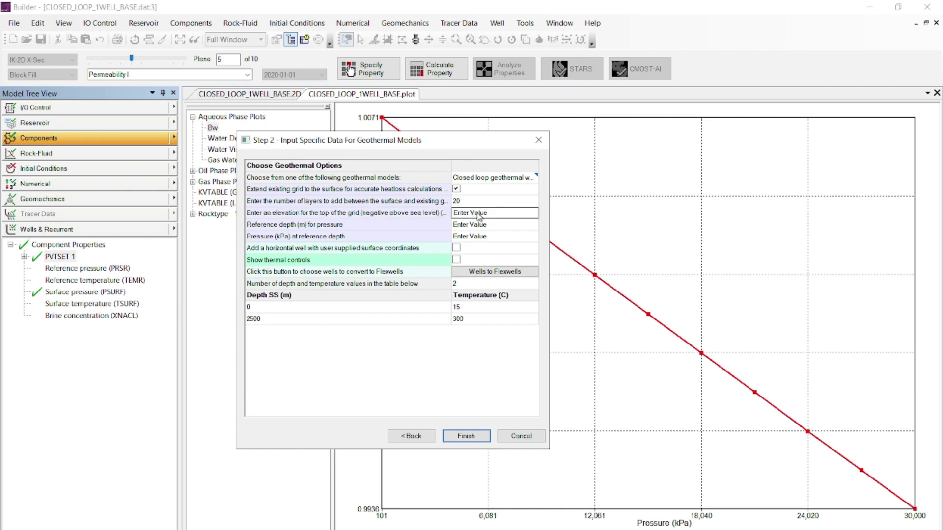
{"action": "type", "text": "0"}
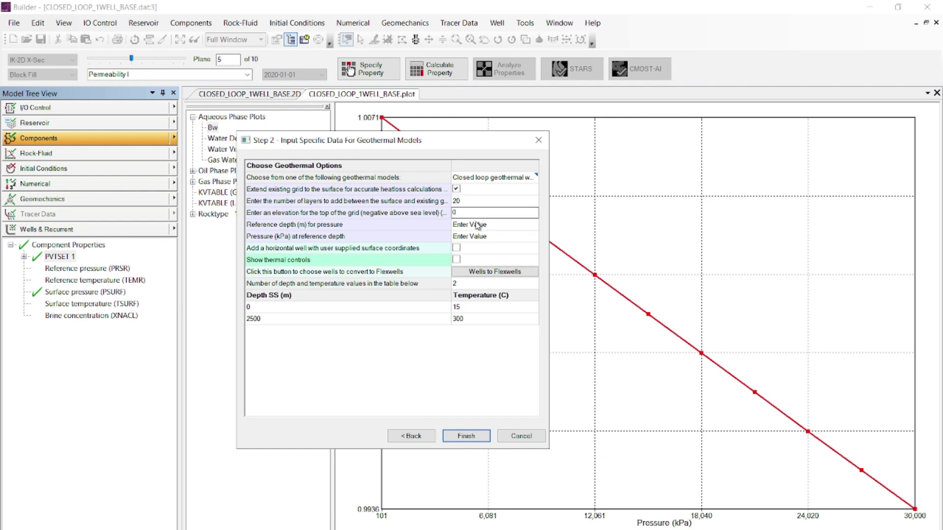
- Set the pressure reference depth to 1000 m and the pressure at that depth to 11000 kPa
{"action": "left_click", "coordinate": [478, 226]}
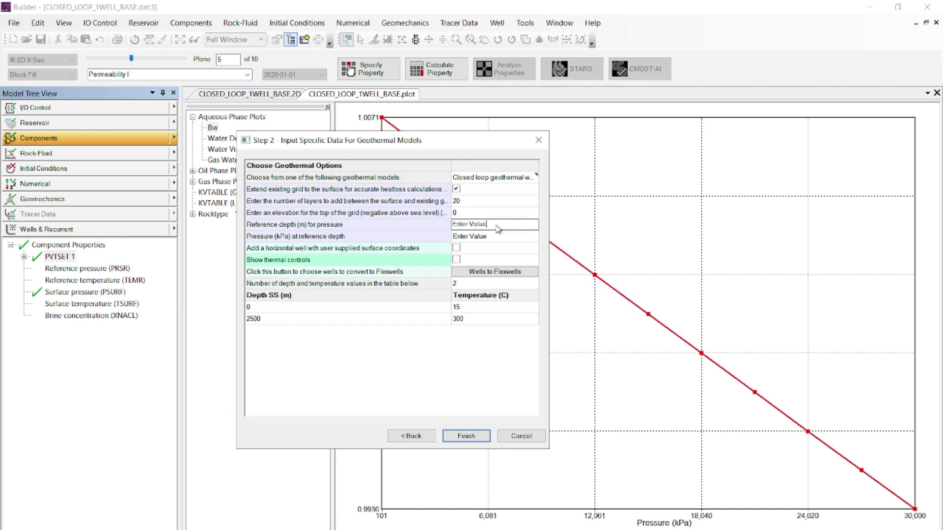
{"action": "left_click_drag", "start_coordinate": [498, 225], "coordinate": [446, 226]}
{"action": "type", "text": "1000"}
{"action": "left_click", "coordinate": [413, 236]}
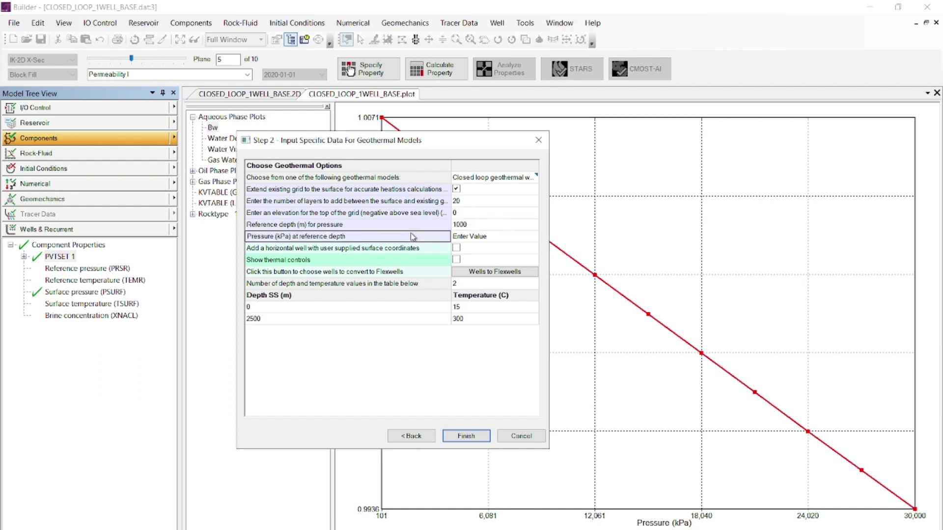
{"action": "left_click", "coordinate": [491, 237]}
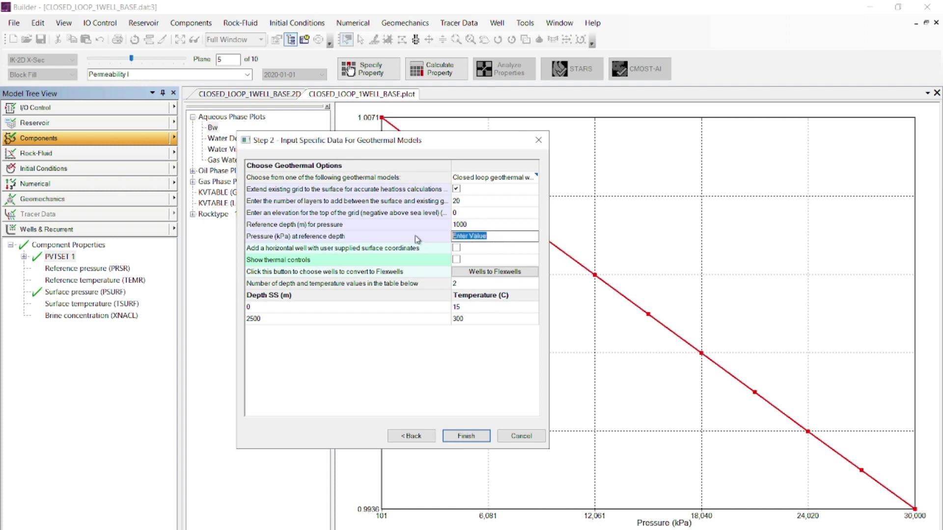
{"action": "type", "text": "11"}
{"action": "type", "text": "000"}
{"action": "left_click", "coordinate": [307, 237]}
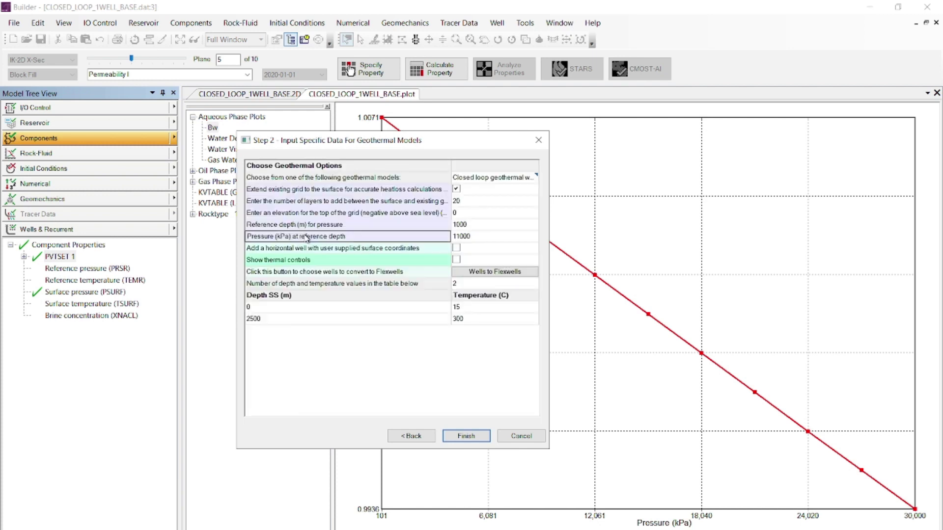
- Turn on the thermal controls in the geothermal options to show the conductivity and heat capacity inputs
{"action": "left_click", "coordinate": [272, 262]}
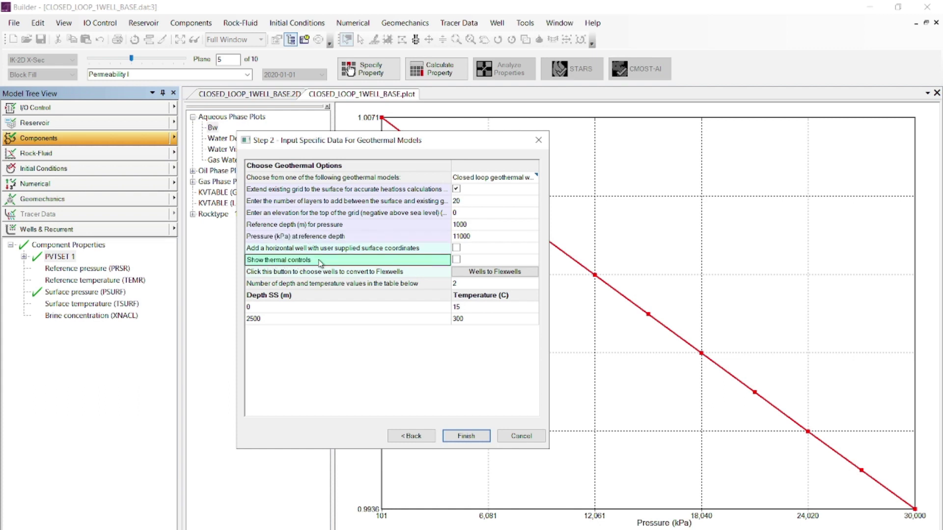
{"action": "left_click", "coordinate": [457, 263]}
{"action": "left_click", "coordinate": [456, 260]}
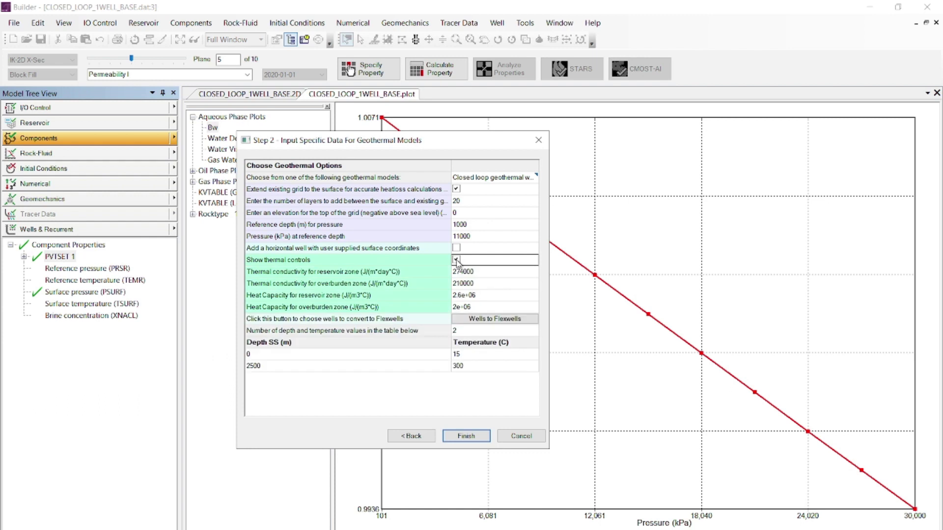
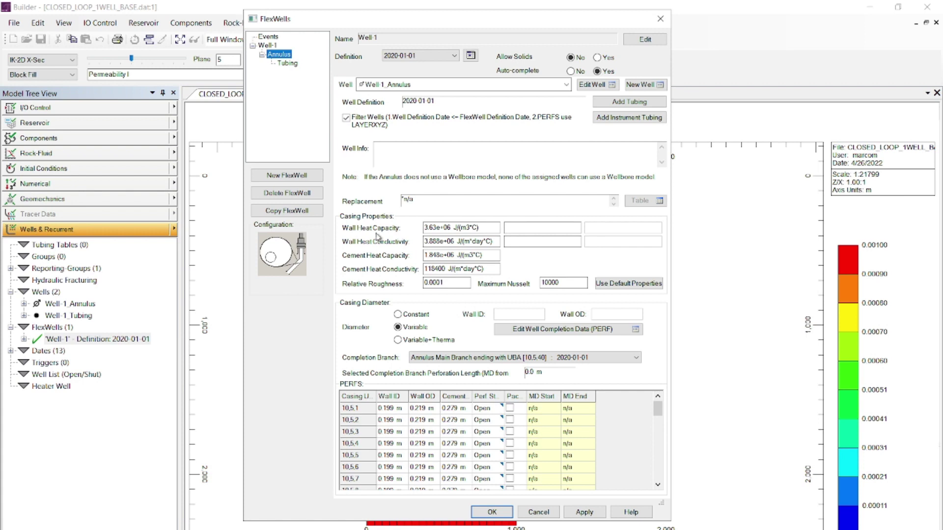
- Review the FlexWell tubing's thermal properties and its wall and insulation diameters over all perforations, discarding any edits
{"action": "left_click", "coordinate": [288, 64]}
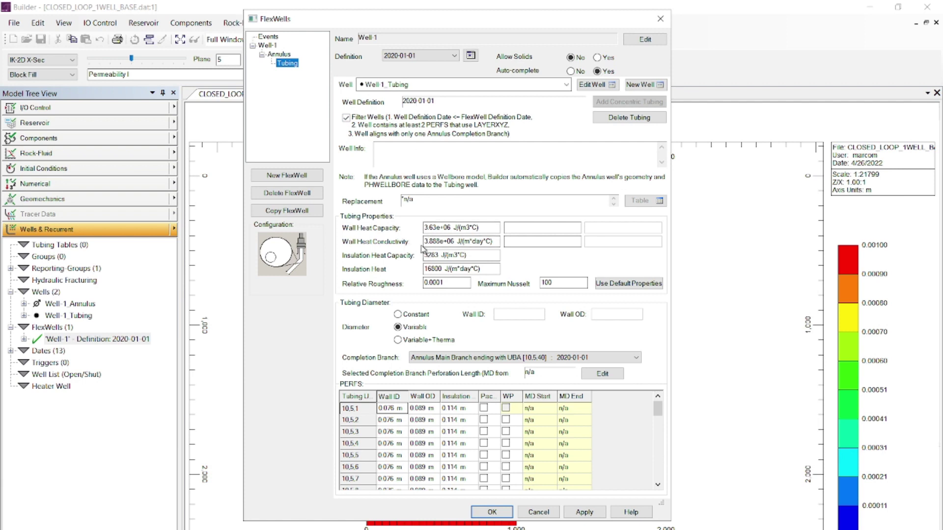
{"action": "double_click", "coordinate": [480, 400]}
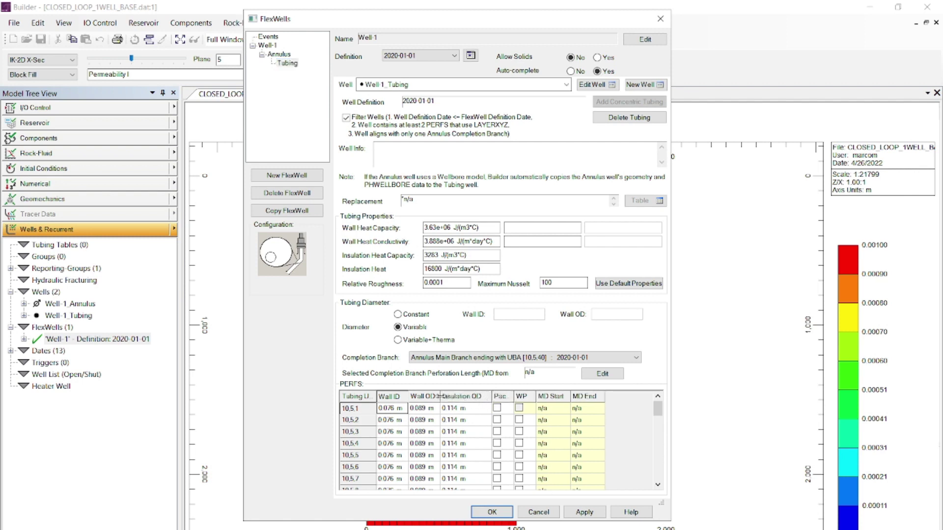
{"action": "left_click_drag", "start_coordinate": [441, 397], "coordinate": [453, 397]}
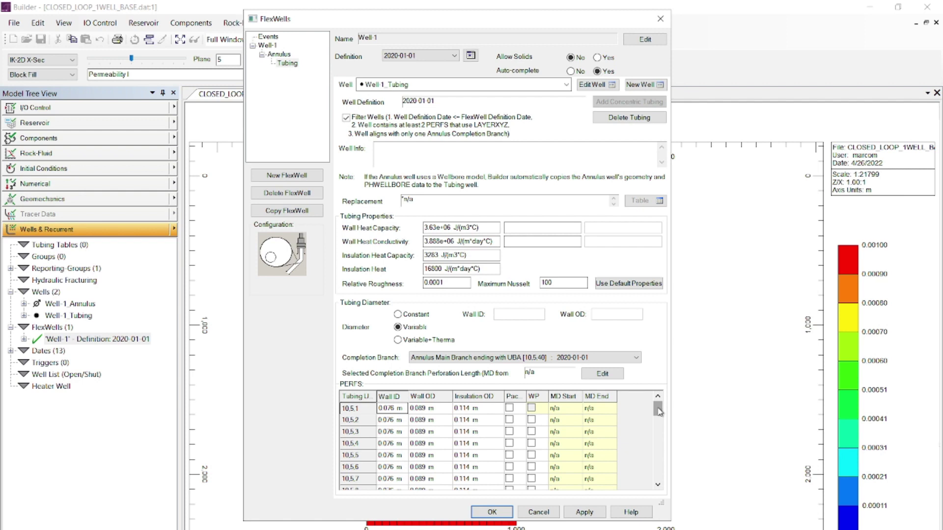
{"action": "left_click_drag", "start_coordinate": [659, 412], "coordinate": [665, 489]}
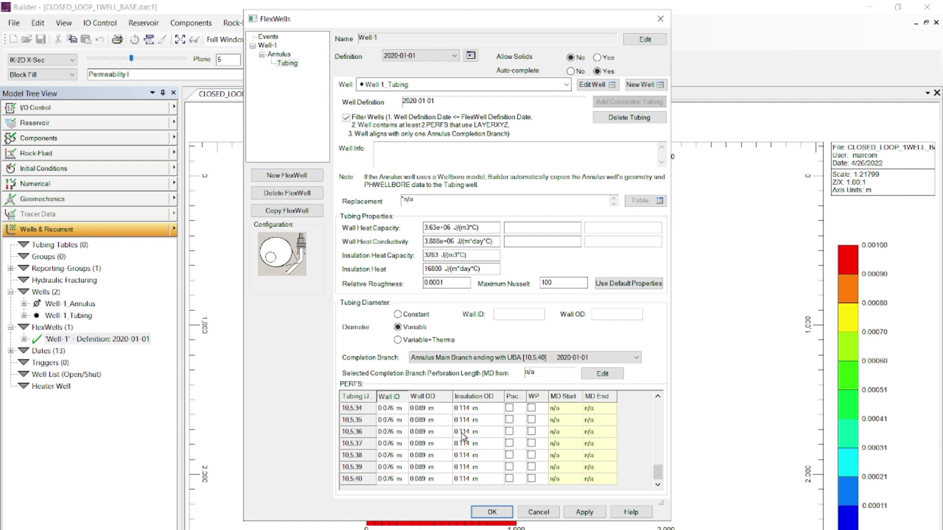
{"action": "left_click", "coordinate": [548, 513]}
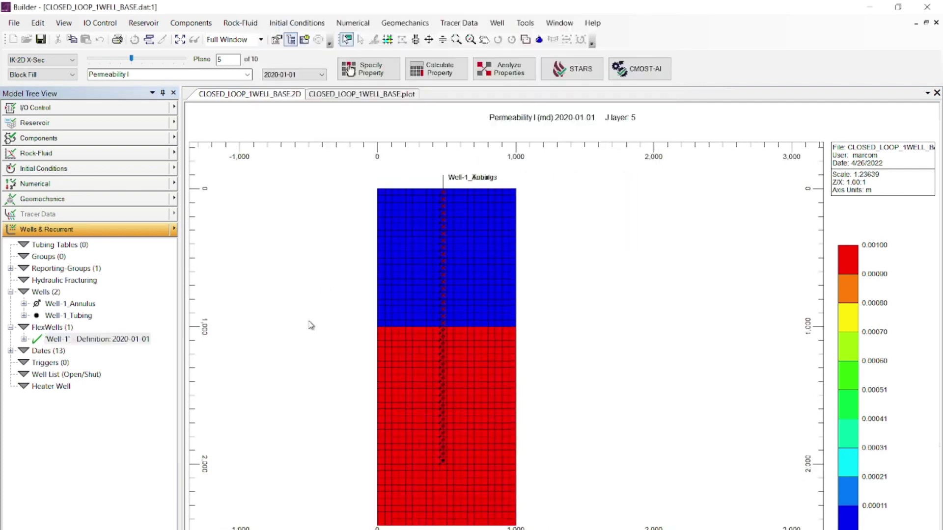
- Display the initial Pressure and Temperature distributions on the cross-section and inspect temperatures from the surface to the well bottom
{"action": "left_click", "coordinate": [247, 74]}
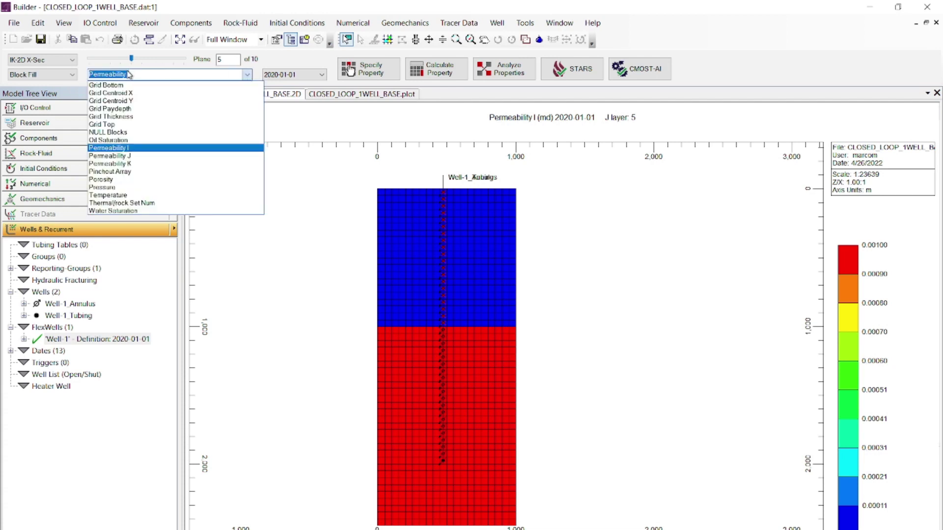
{"action": "left_click", "coordinate": [118, 188]}
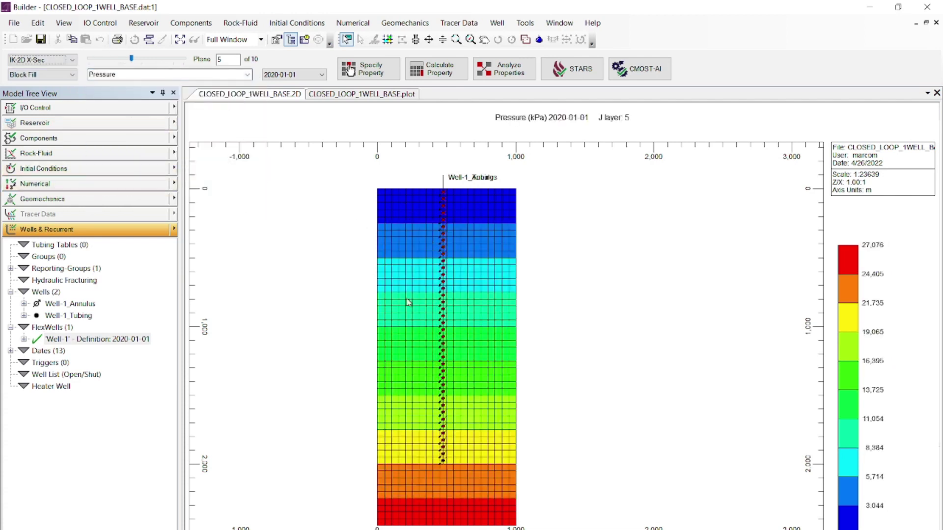
{"action": "left_click", "coordinate": [247, 74]}
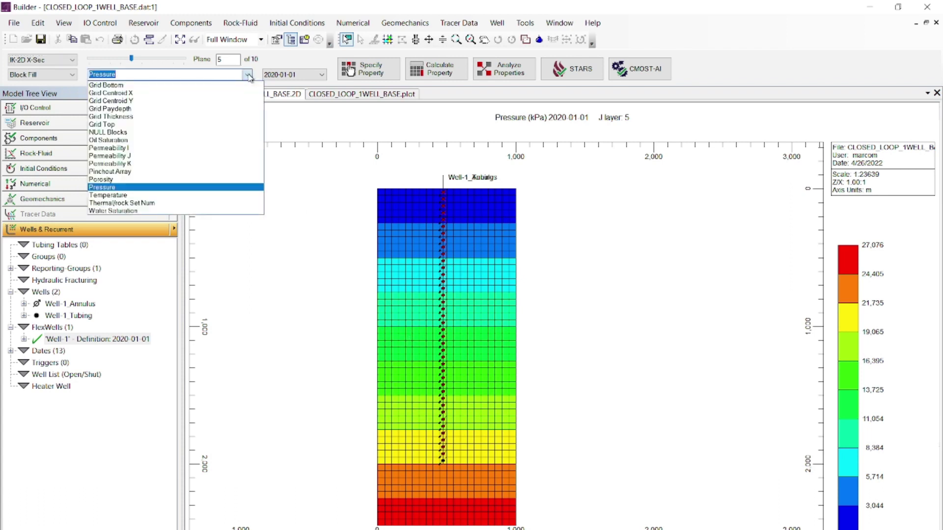
{"action": "left_click", "coordinate": [125, 195]}
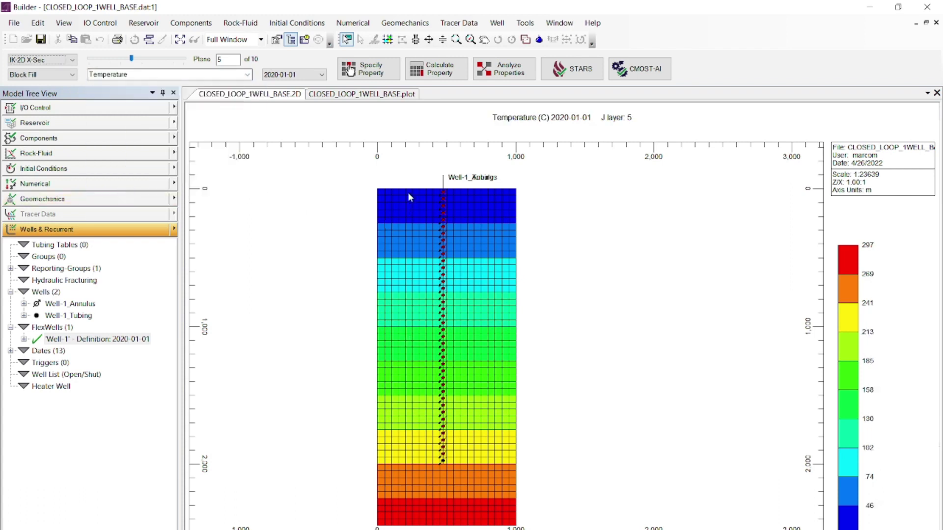
{"action": "mouse_move", "coordinate": [408, 192]}
{"action": "mouse_move", "coordinate": [456, 460]}
- Add an initial FlexWell item to the simulation results output and set it to write all variables (ALL)
{"action": "left_click", "coordinate": [31, 114]}
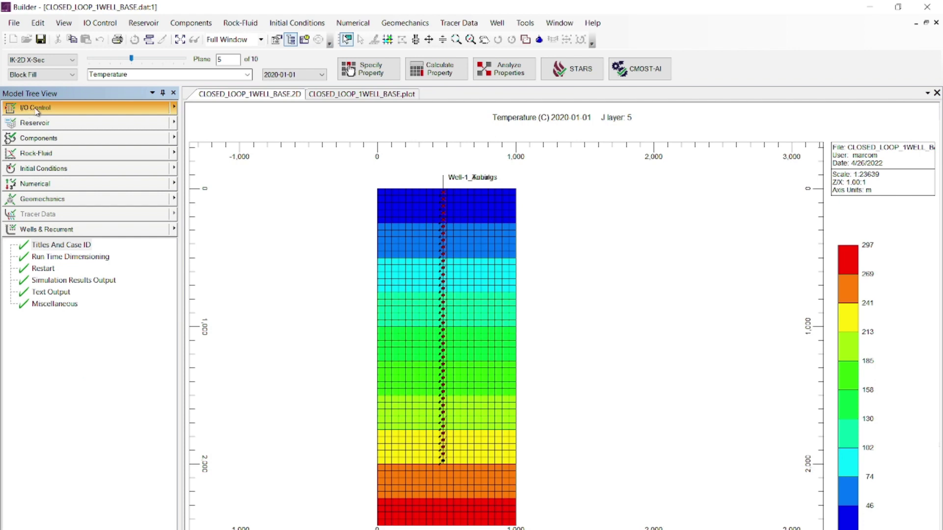
{"action": "double_click", "coordinate": [89, 283]}
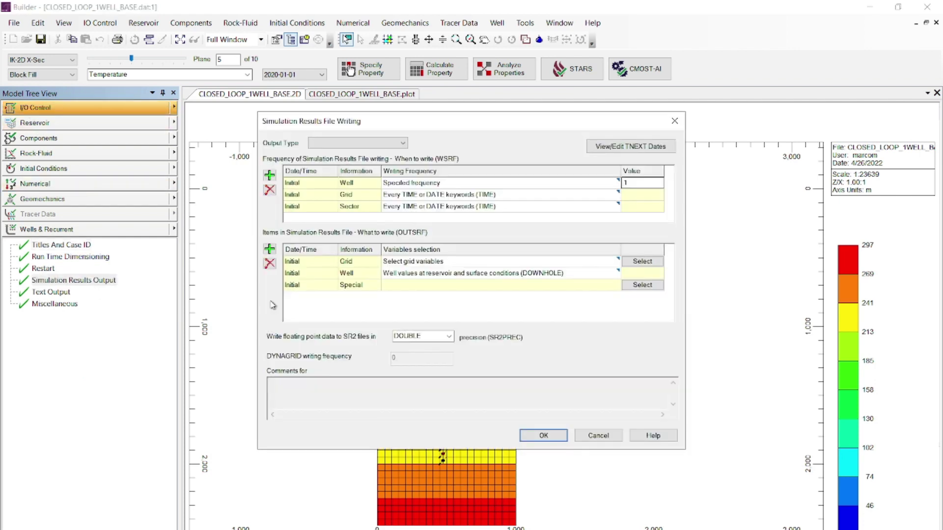
{"action": "left_click", "coordinate": [269, 249]}
{"action": "left_click", "coordinate": [463, 288]}
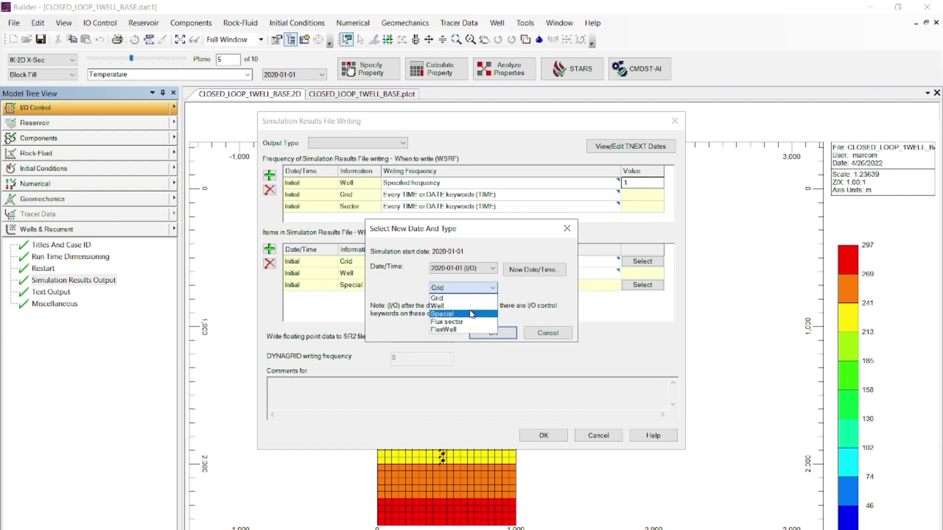
{"action": "left_click", "coordinate": [451, 330]}
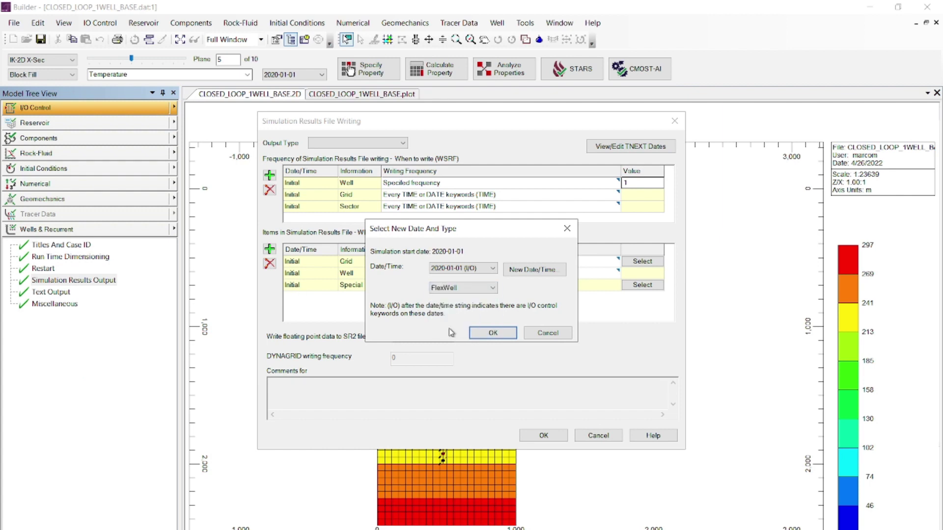
{"action": "left_click", "coordinate": [491, 334]}
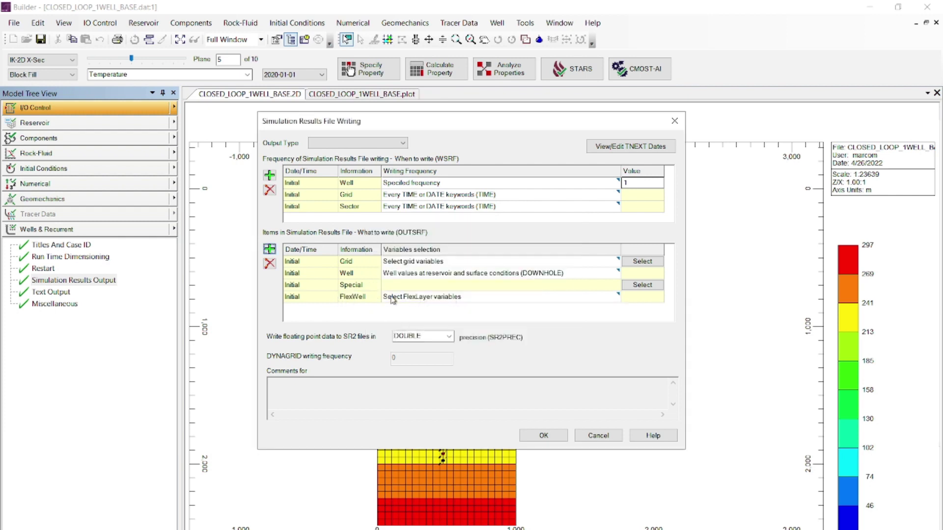
{"action": "left_click", "coordinate": [599, 299]}
{"action": "left_click", "coordinate": [420, 314]}
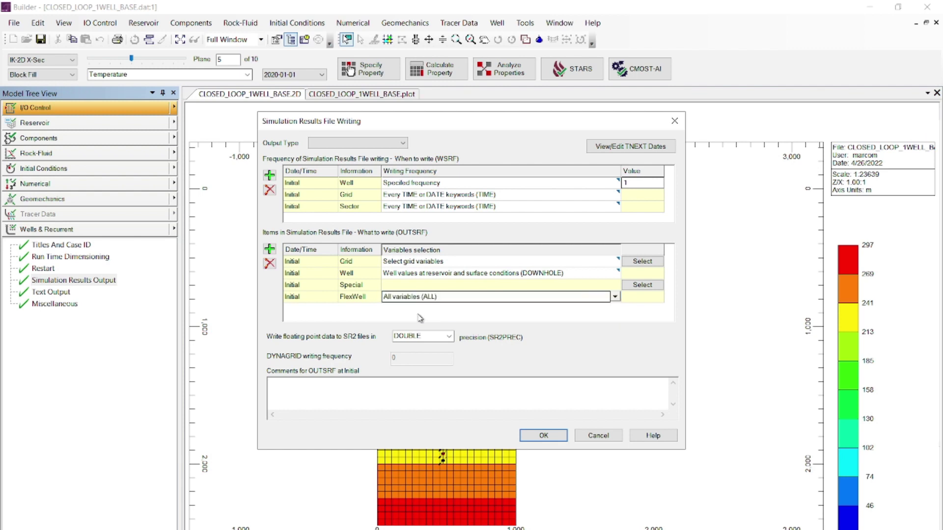
{"action": "left_click", "coordinate": [540, 436]}
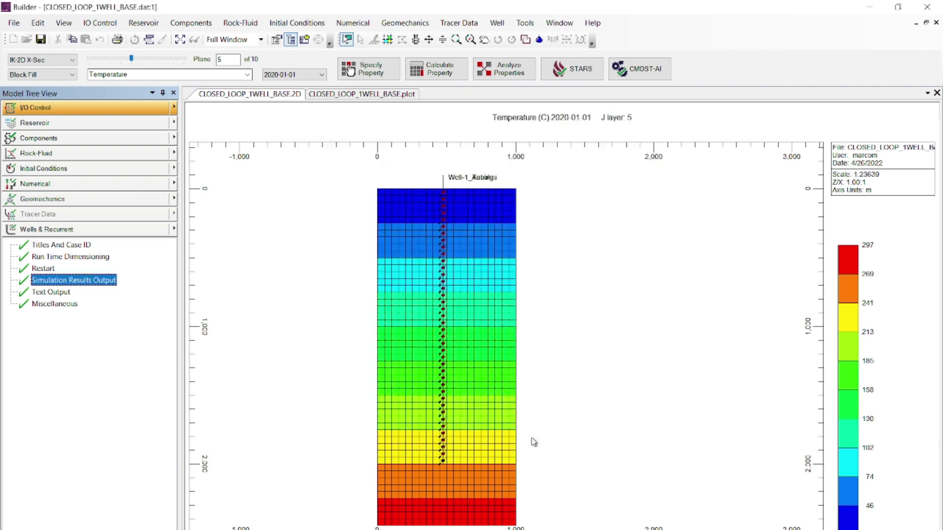
- Save the dataset in ASCII format only under the new name CLOSED_LOOP_1WELL.dat
{"action": "left_click", "coordinate": [12, 25]}
{"action": "left_click", "coordinate": [42, 65]}
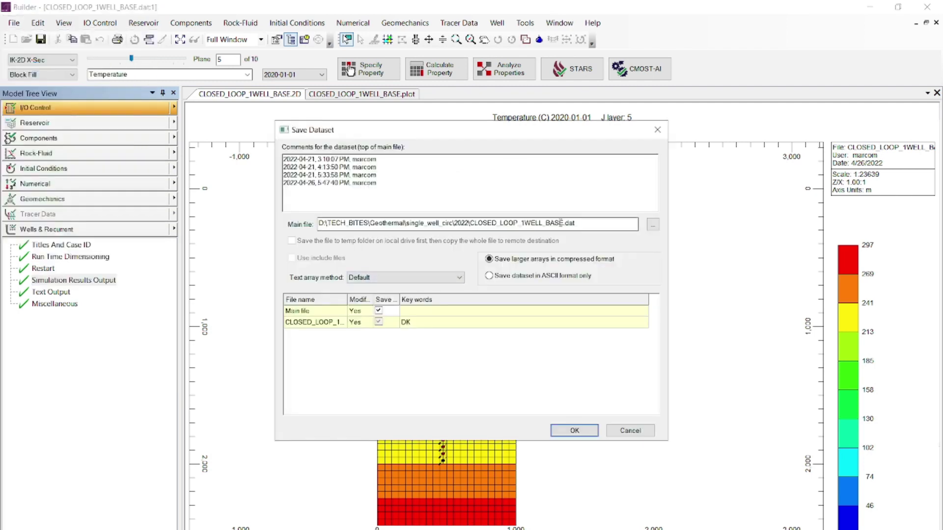
{"action": "left_click", "coordinate": [540, 276]}
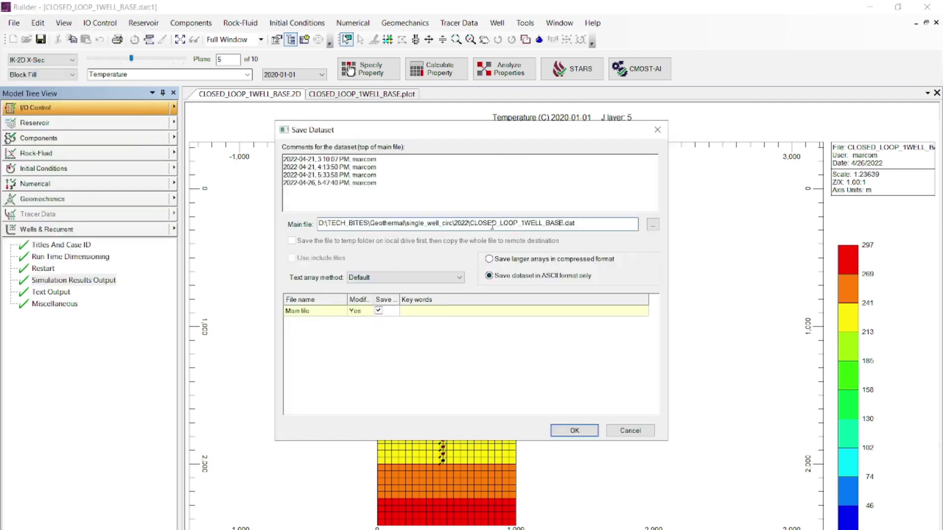
{"action": "left_click_drag", "start_coordinate": [542, 224], "coordinate": [565, 224]}
{"action": "key", "text": "BackSpace"}
{"action": "left_click", "coordinate": [584, 426]}
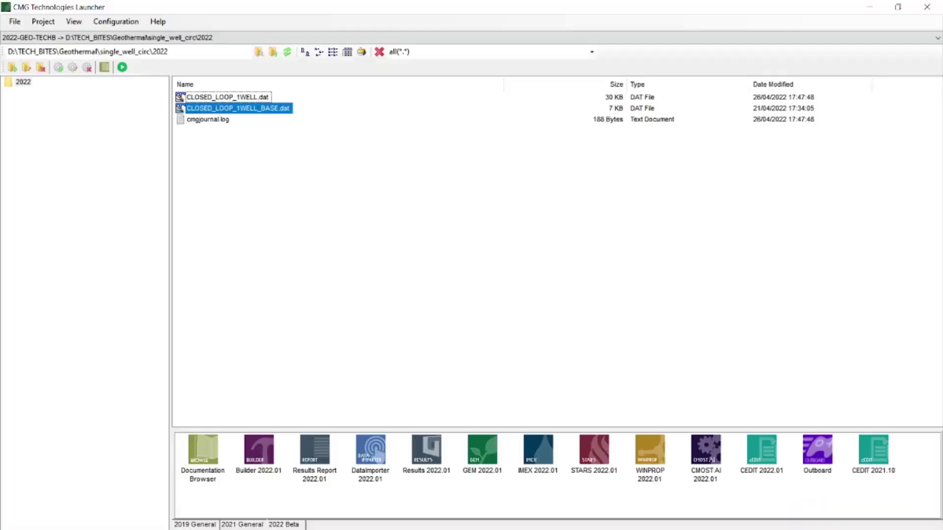
- Switch to the Launcher, open CLOSED_LOOP_1WELL.dat in cEDIT 2021.10 and maximize the editor
{"action": "left_click", "coordinate": [271, 130]}
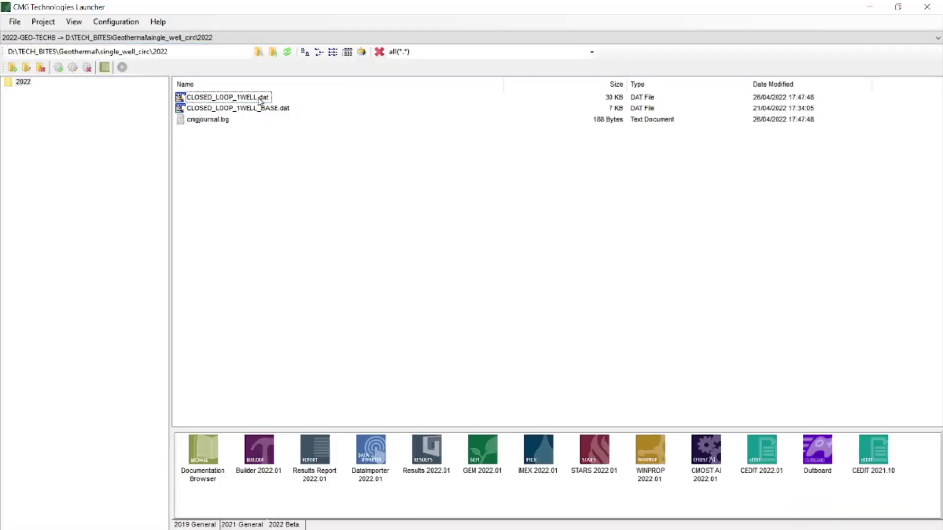
{"action": "left_click_drag", "start_coordinate": [261, 99], "coordinate": [884, 454]}
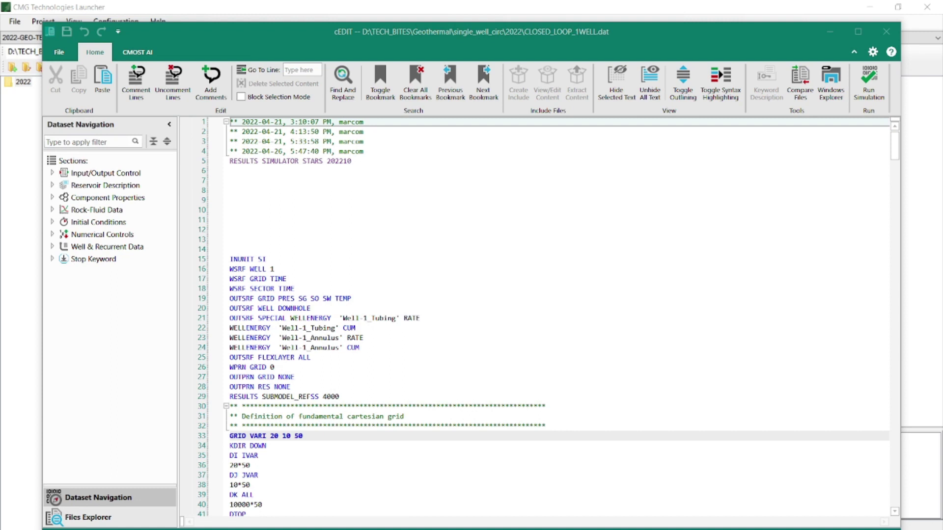
{"action": "left_click", "coordinate": [858, 32]}
- Insert FLX_INITIAL with SW 1, SO 0, SG 0, PRES 20000 and TEMP 15 after the FlexWell's SEGREGATION NOSLIP line, and save the dataset
{"action": "left_click", "coordinate": [35, 226]}
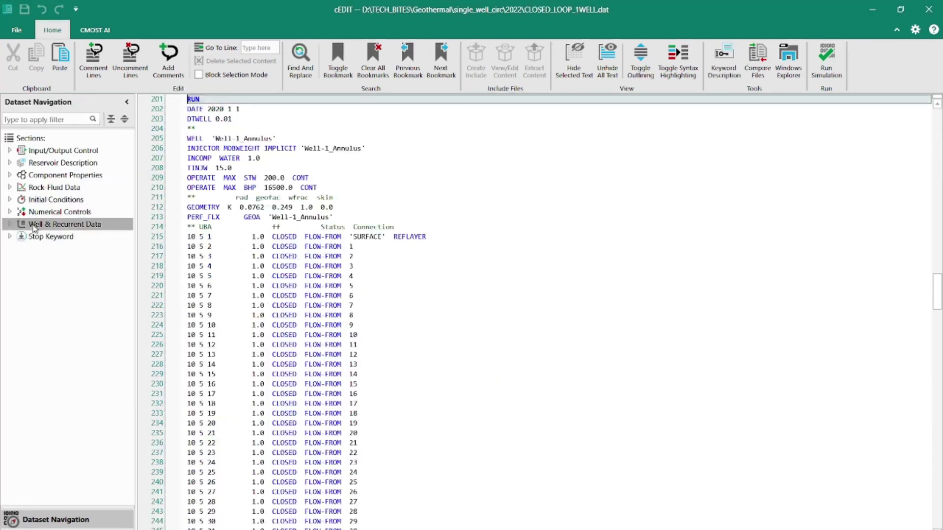
{"action": "left_click", "coordinate": [611, 289]}
{"action": "scroll", "coordinate": [614, 343], "scroll_direction": "down", "scroll_amount": 3}
{"action": "scroll", "coordinate": [614, 353], "scroll_direction": "down", "scroll_amount": 20}
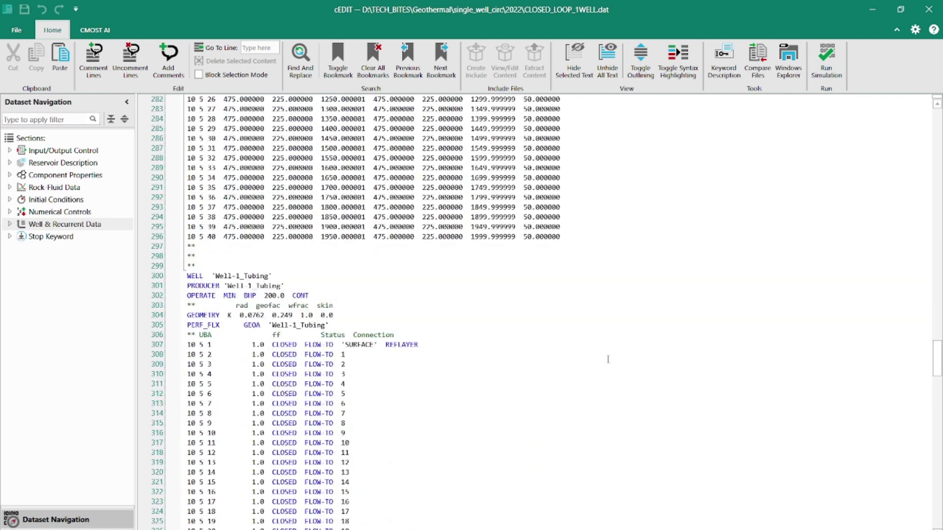
{"action": "scroll", "coordinate": [608, 360], "scroll_direction": "down", "scroll_amount": 19}
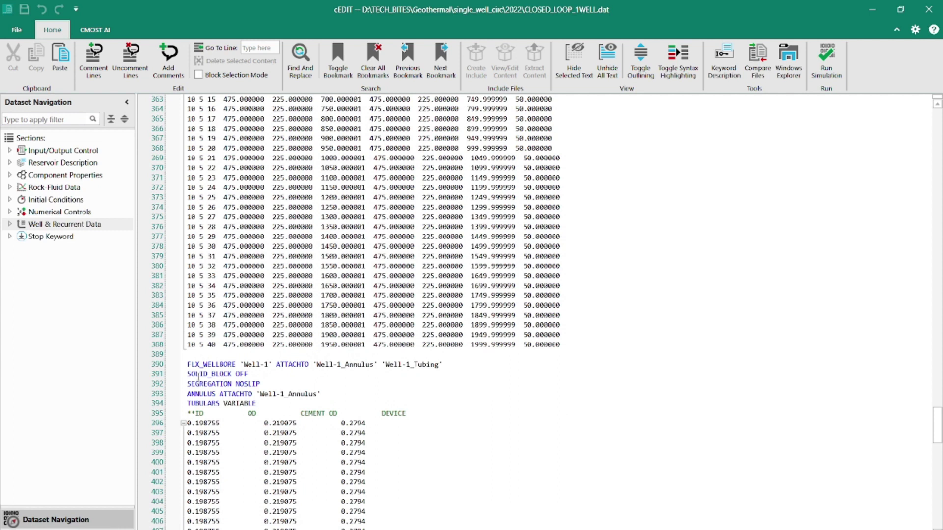
{"action": "left_click", "coordinate": [274, 385]}
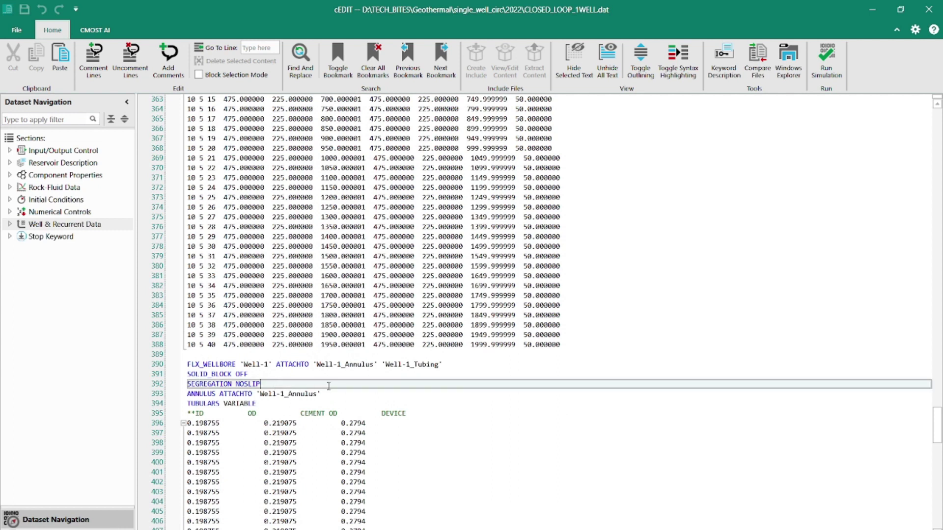
{"action": "key", "text": "Return"}
{"action": "type", "text": "FLX_INITIAL SW 1 SO 0 SG 0 PRES 20000 TEMP 15"}
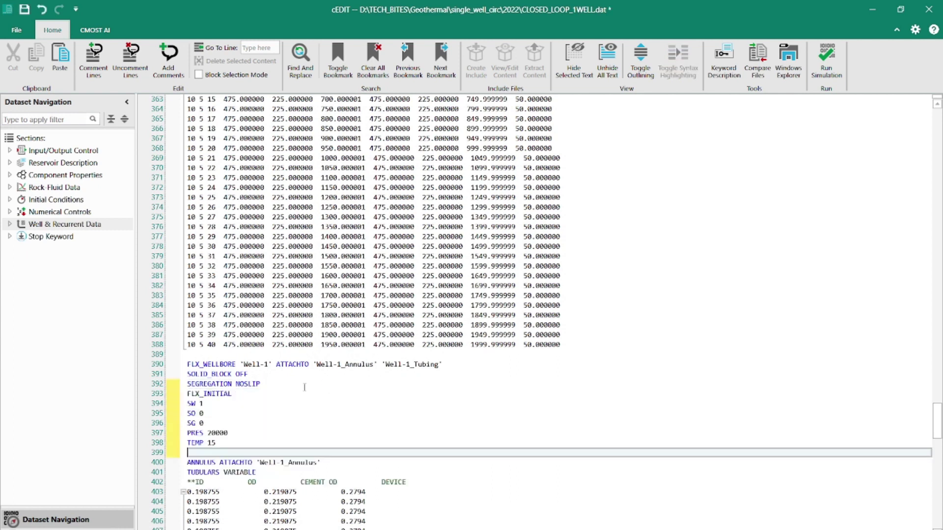
{"action": "scroll", "coordinate": [247, 251], "scroll_direction": "up", "scroll_amount": 4, "text": "ctrl"}
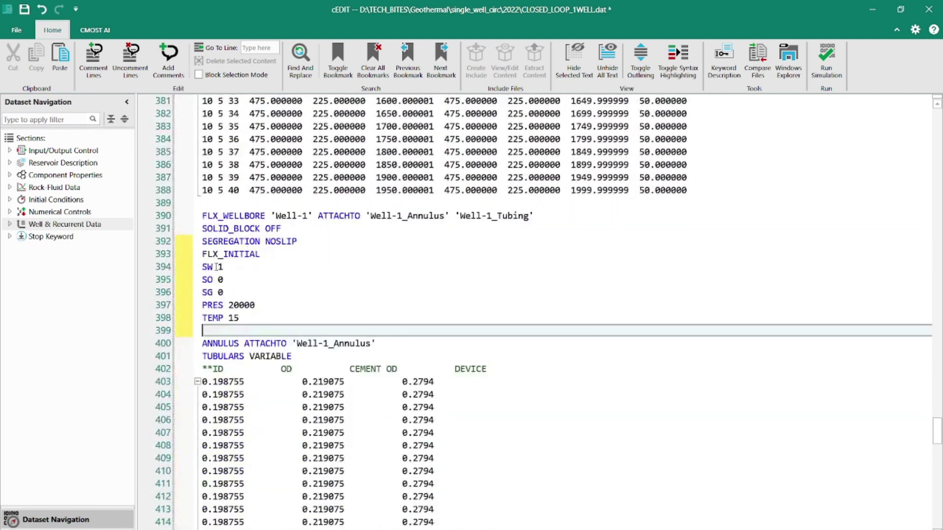
{"action": "left_click_drag", "start_coordinate": [204, 267], "coordinate": [239, 318]}
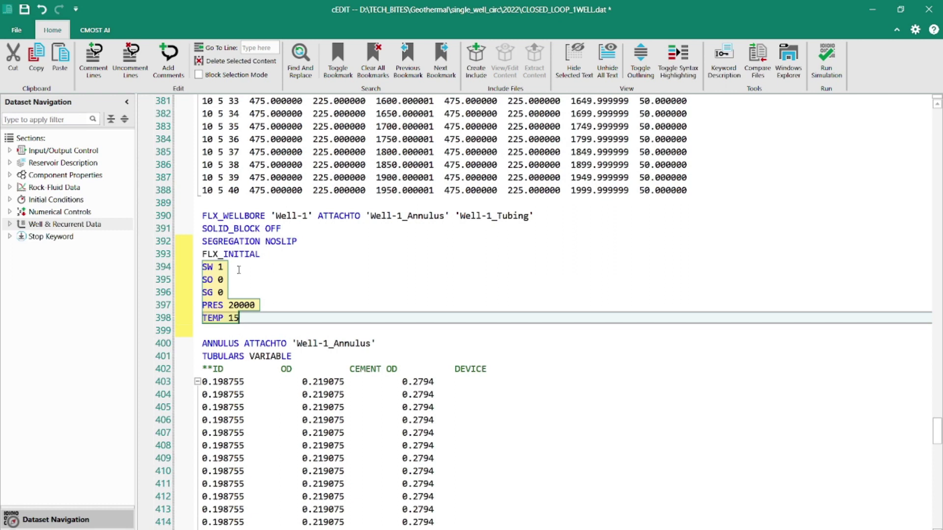
{"action": "left_click", "coordinate": [28, 15]}
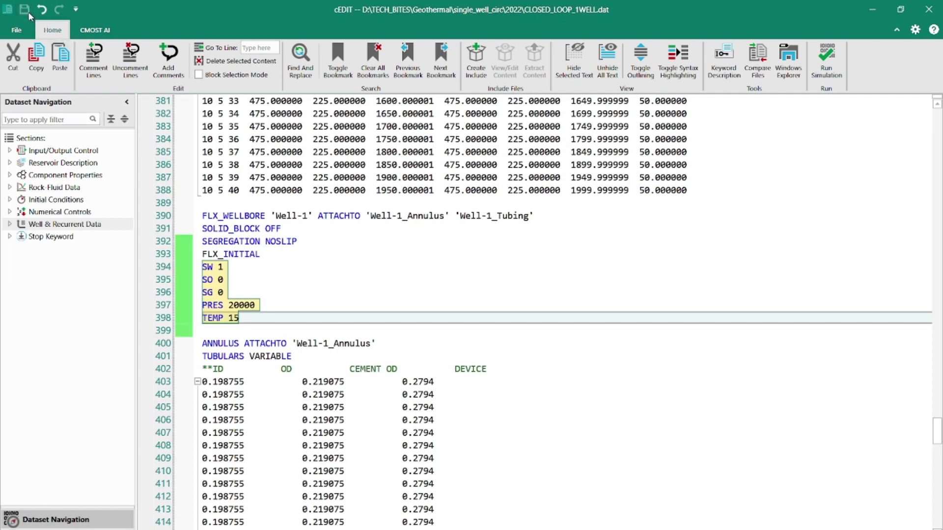
- Review the start date in the well and recurrent data and the final simulation date before the STOP keyword
{"action": "left_click", "coordinate": [31, 224]}
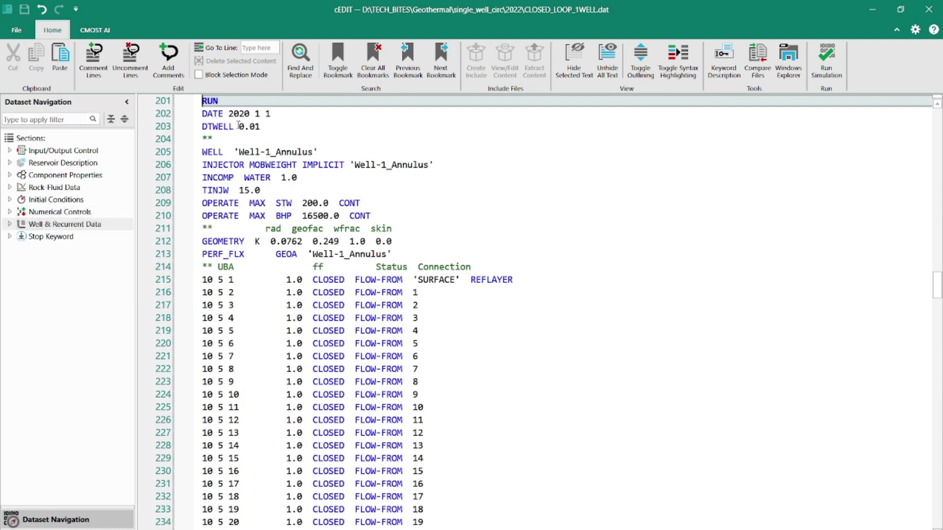
{"action": "left_click", "coordinate": [73, 238]}
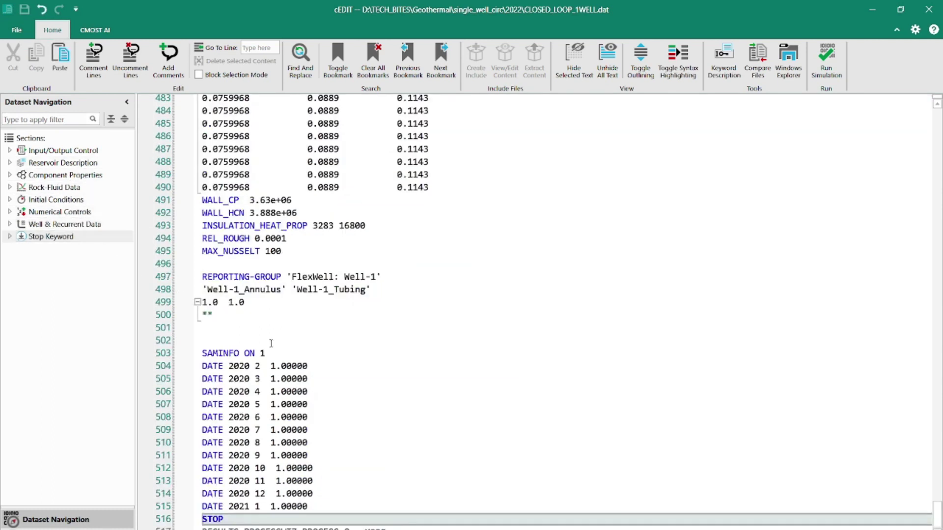
{"action": "left_click_drag", "start_coordinate": [229, 506], "coordinate": [309, 507]}
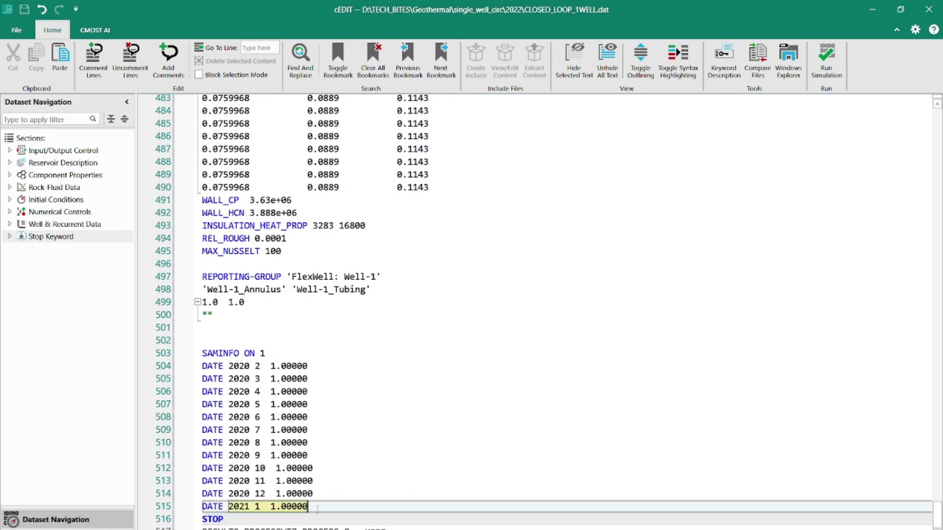
{"action": "left_click", "coordinate": [402, 379]}
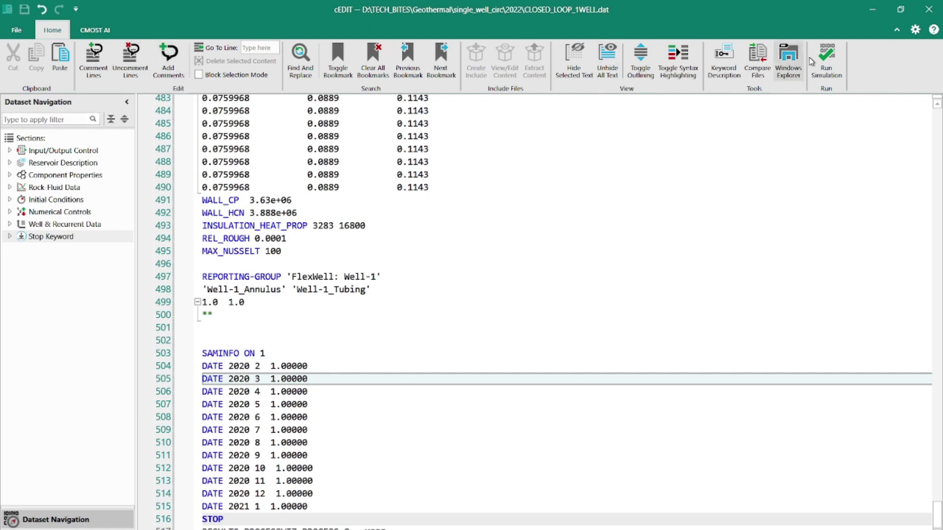
- Run the dataset locally as a normal STARS 2022.01 simulation on 1 CPU and review the time step summary in the log
{"action": "left_click", "coordinate": [825, 67]}
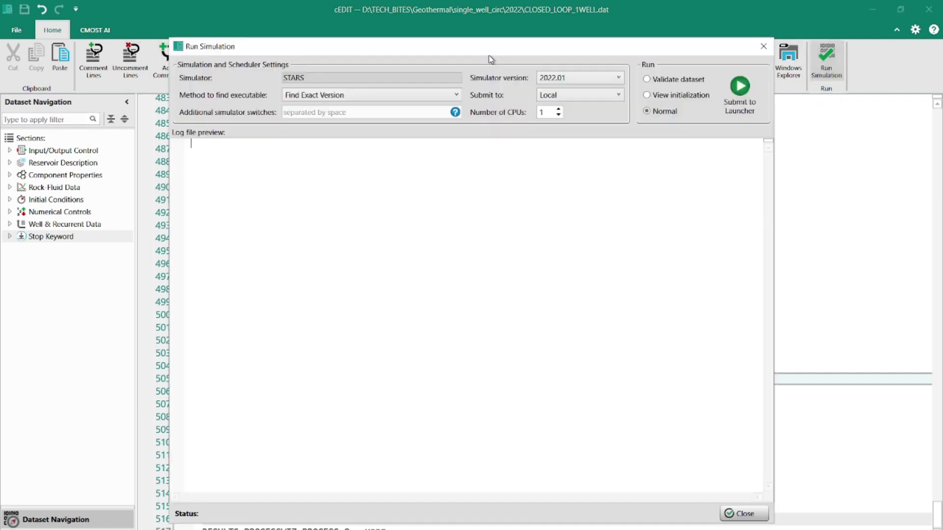
{"action": "left_click", "coordinate": [747, 91]}
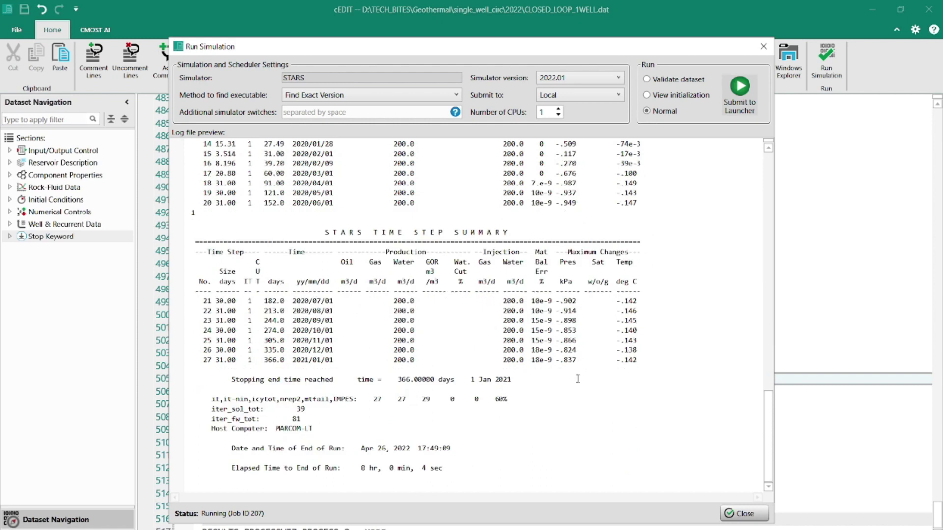
{"action": "scroll", "coordinate": [533, 359], "scroll_direction": "up", "scroll_amount": 4}
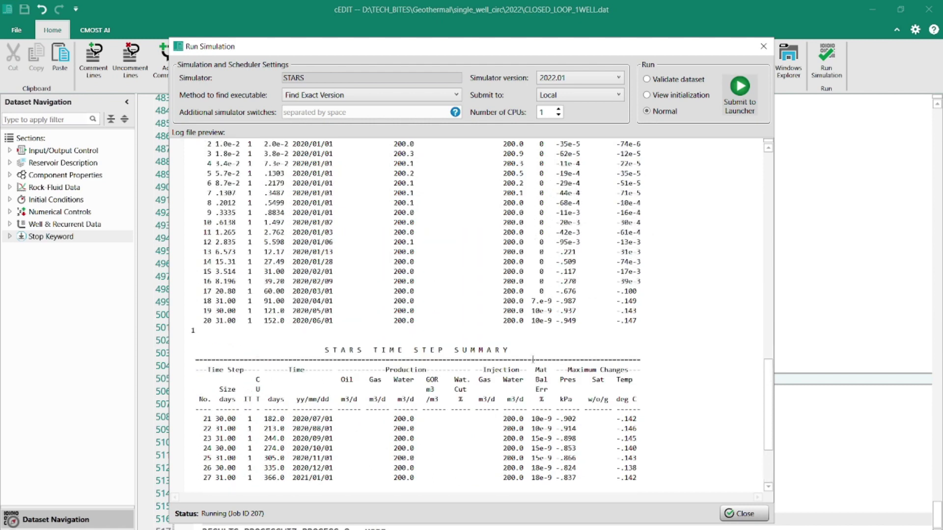
{"action": "scroll", "coordinate": [533, 359], "scroll_direction": "up", "scroll_amount": 2}
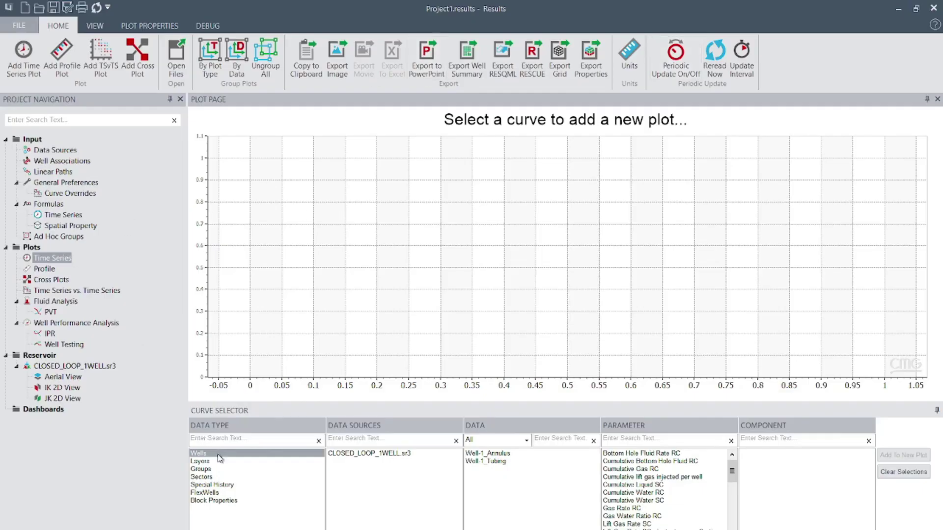
- In Results, plot the Water Rate SC time series for Well-1_Annulus and Well-1_Tubing from CLOSED_LOOP_1WELL.sr3
{"action": "left_click", "coordinate": [344, 454]}
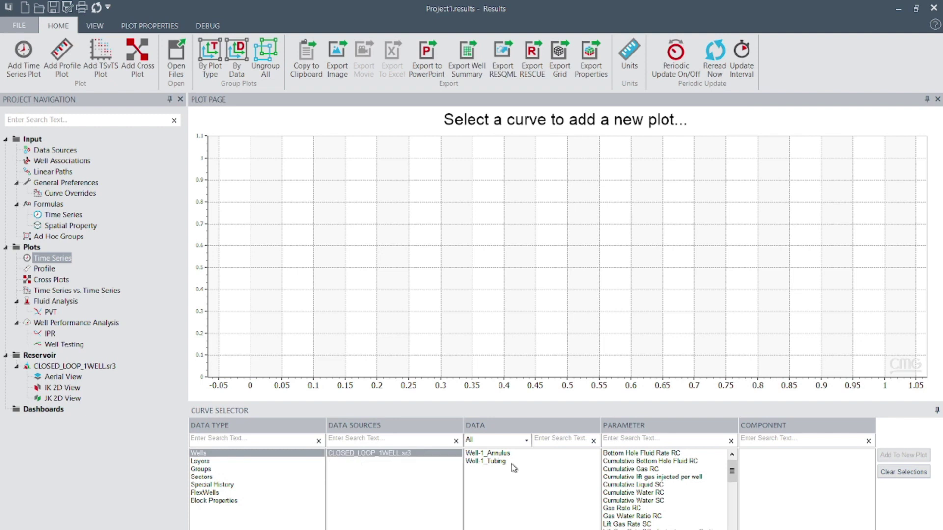
{"action": "left_click", "coordinate": [519, 453]}
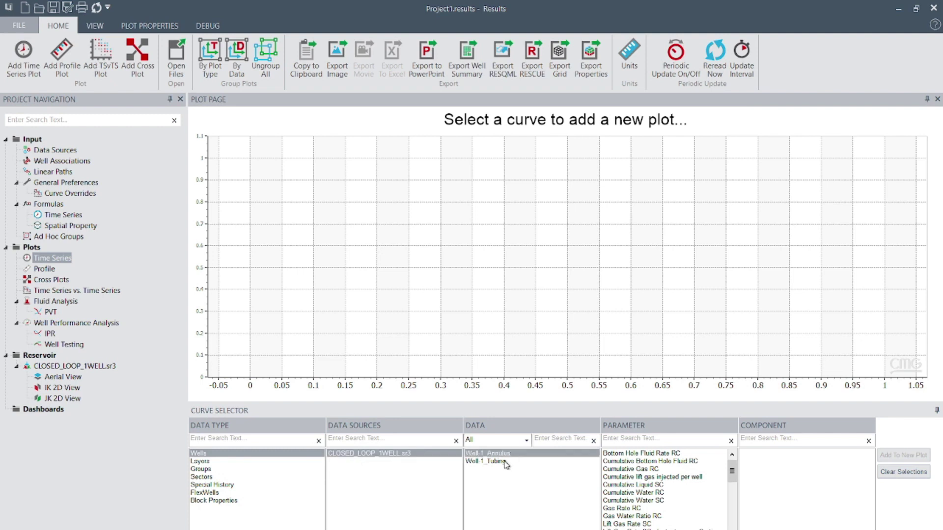
{"action": "left_click", "coordinate": [506, 463], "text": "ctrl"}
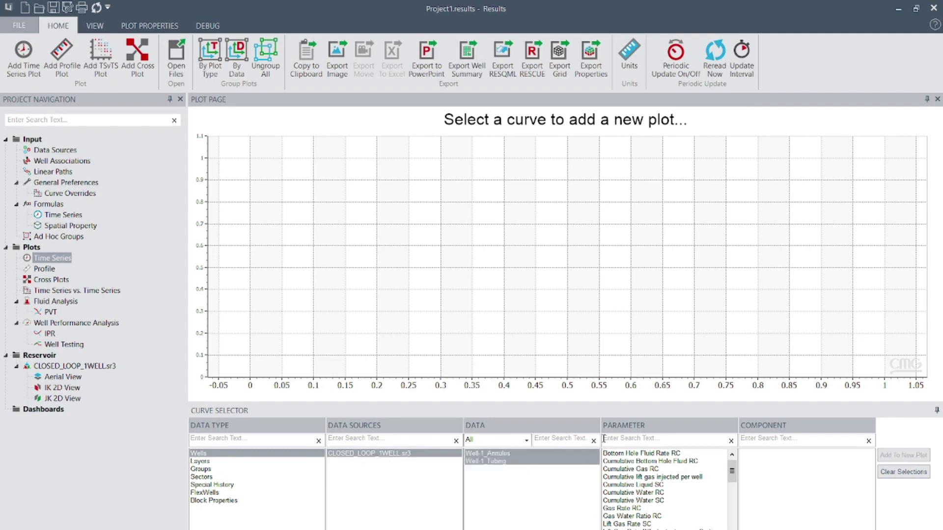
{"action": "left_click", "coordinate": [613, 440]}
{"action": "type", "text": "water"}
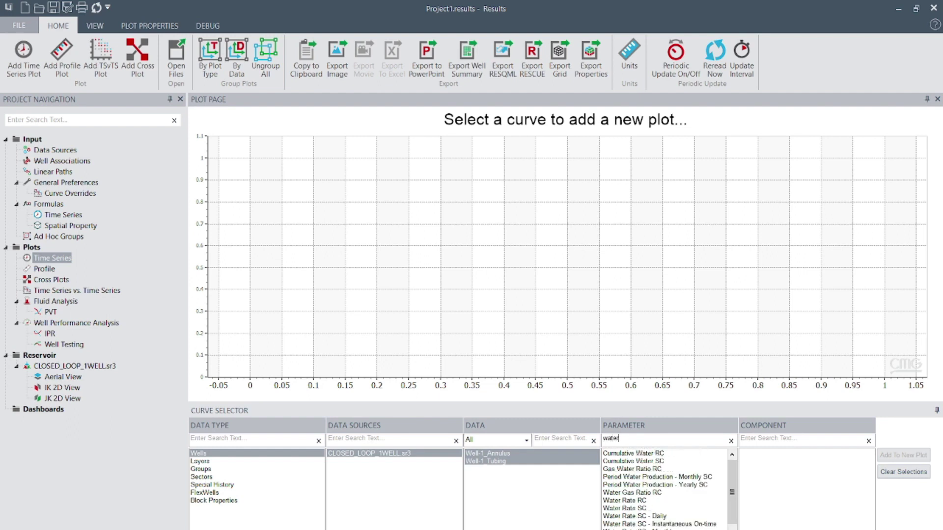
{"action": "left_click", "coordinate": [637, 508]}
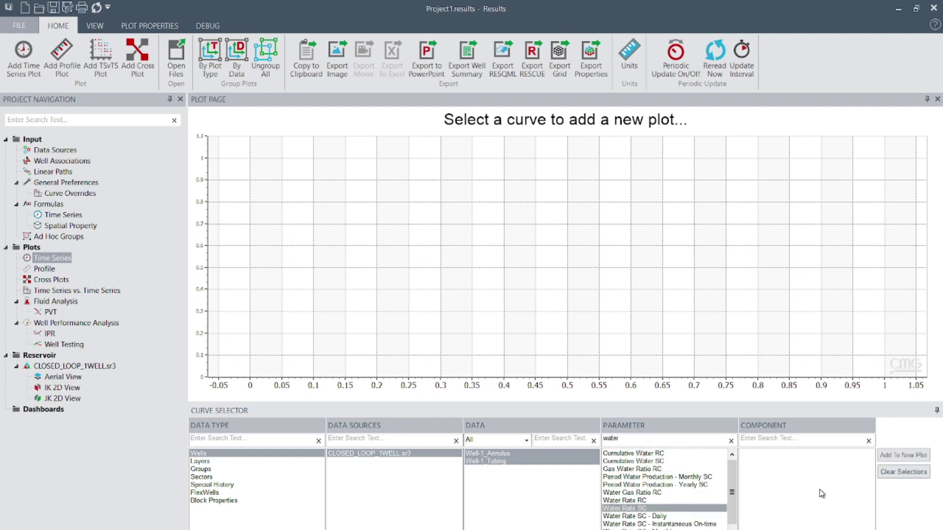
{"action": "left_click", "coordinate": [904, 472]}
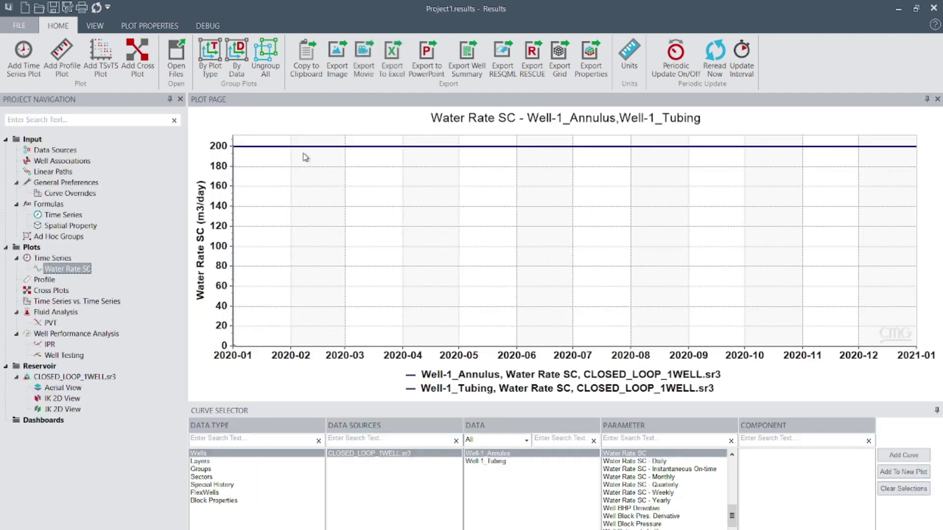
{"action": "mouse_move", "coordinate": [269, 152]}
{"action": "mouse_move", "coordinate": [483, 385]}
- Create a FlexWells profile plot of Temperature for Well-1's Well-1_Annulus stream at 2021-Jan-01 from CLOSED_LOOP_1WELL.sr3
{"action": "left_click", "coordinate": [46, 280]}
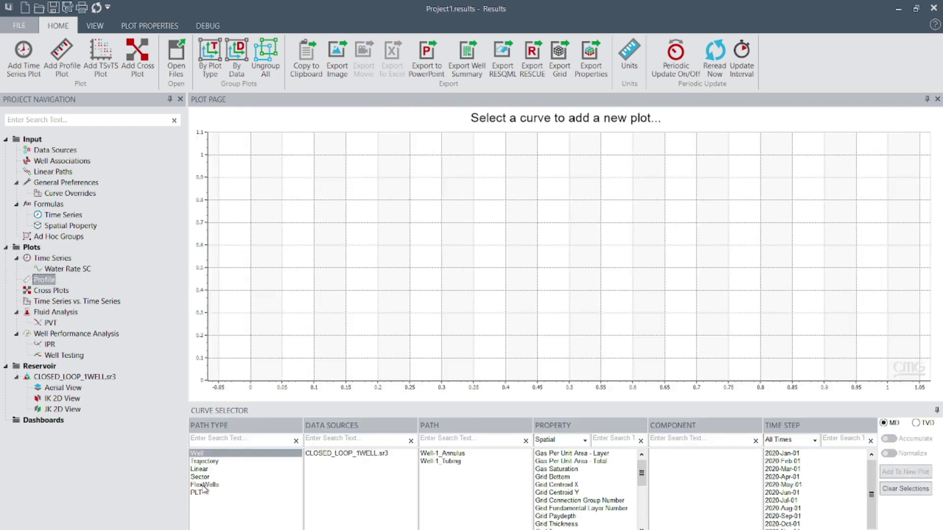
{"action": "left_click", "coordinate": [218, 485]}
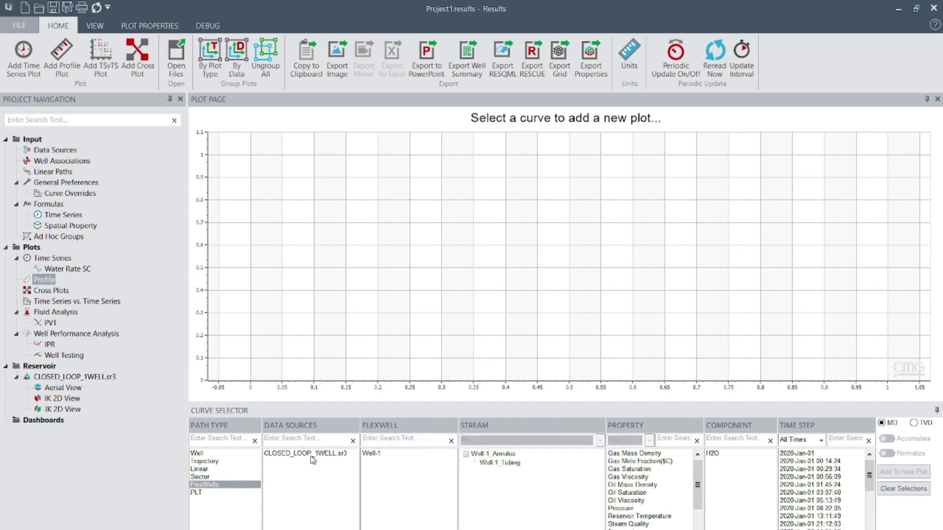
{"action": "left_click", "coordinate": [331, 454]}
{"action": "left_click", "coordinate": [406, 455]}
{"action": "left_click", "coordinate": [506, 456]}
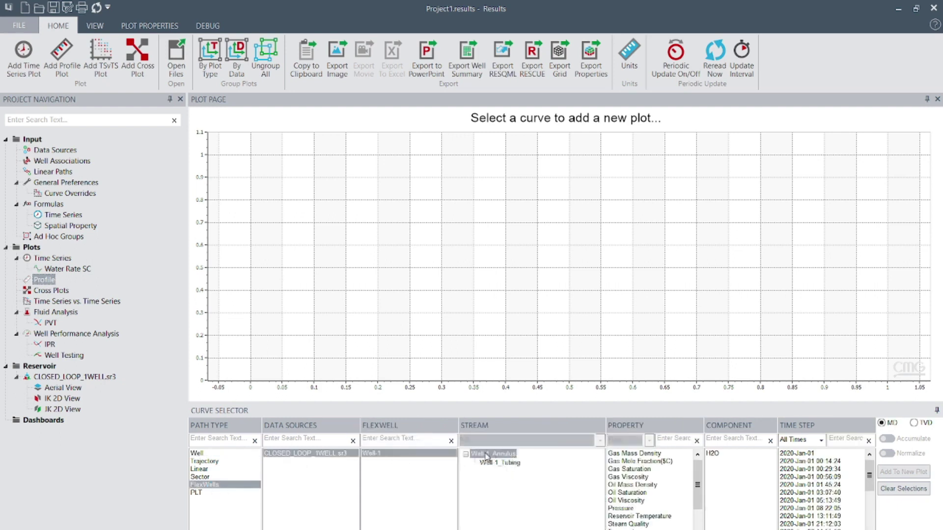
{"action": "left_click_drag", "start_coordinate": [697, 484], "coordinate": [698, 508]}
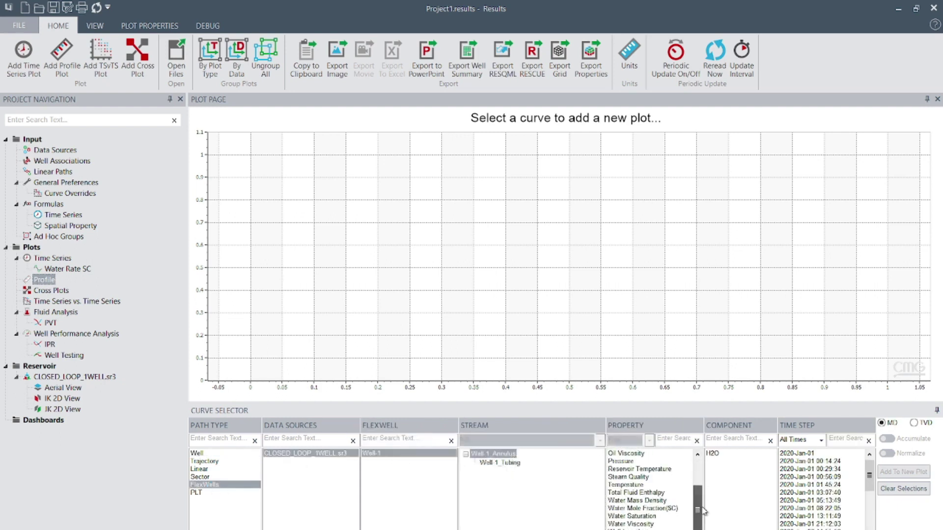
{"action": "left_click", "coordinate": [642, 486]}
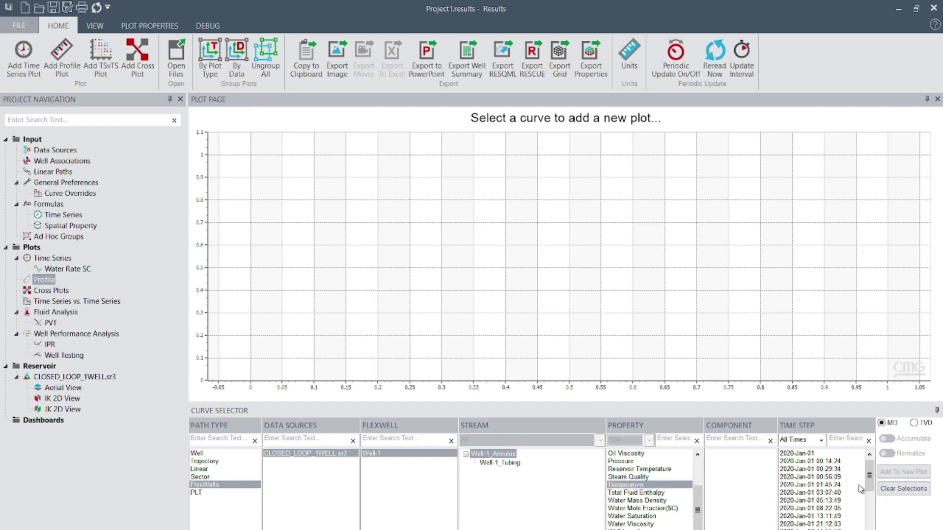
{"action": "left_click_drag", "start_coordinate": [869, 475], "coordinate": [869, 520]}
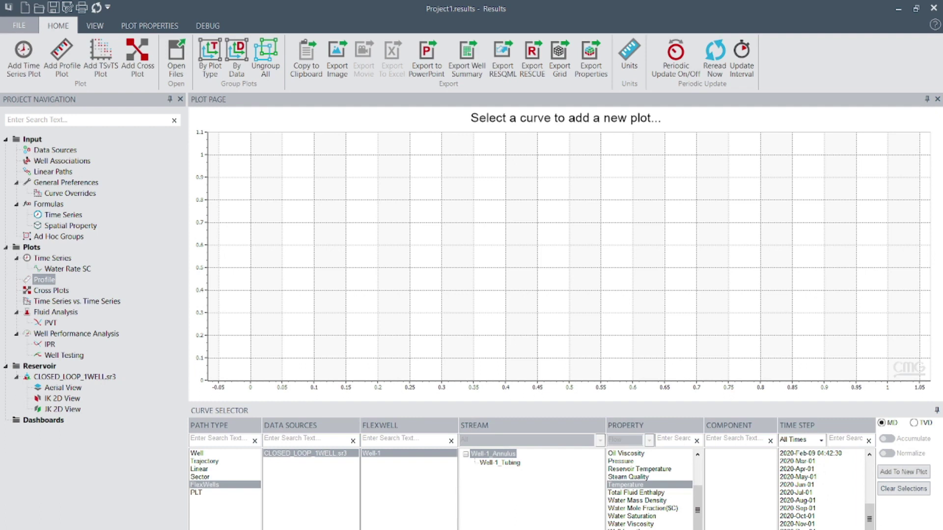
{"action": "left_click", "coordinate": [915, 473]}
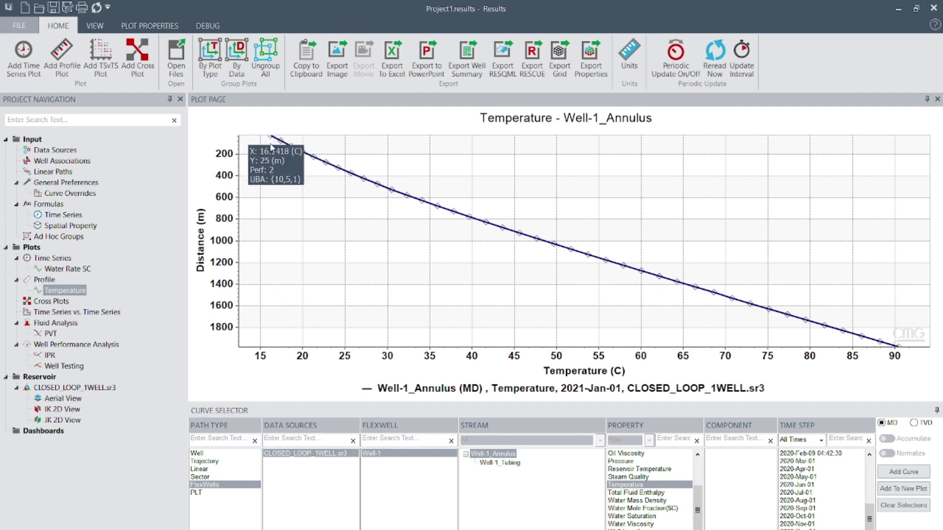
{"action": "mouse_move", "coordinate": [898, 347]}
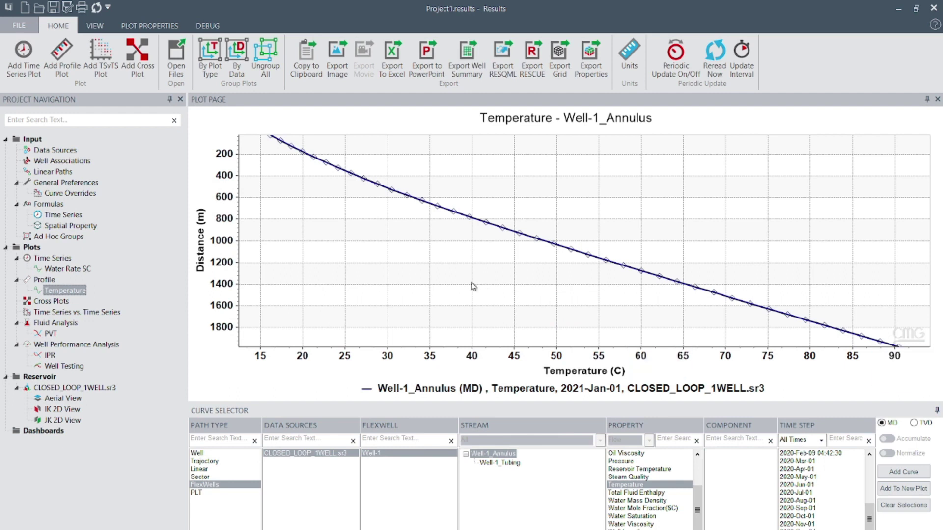
- Change the Well-1_Annulus temperature curve's colour to red
{"action": "right_click", "coordinate": [431, 389]}
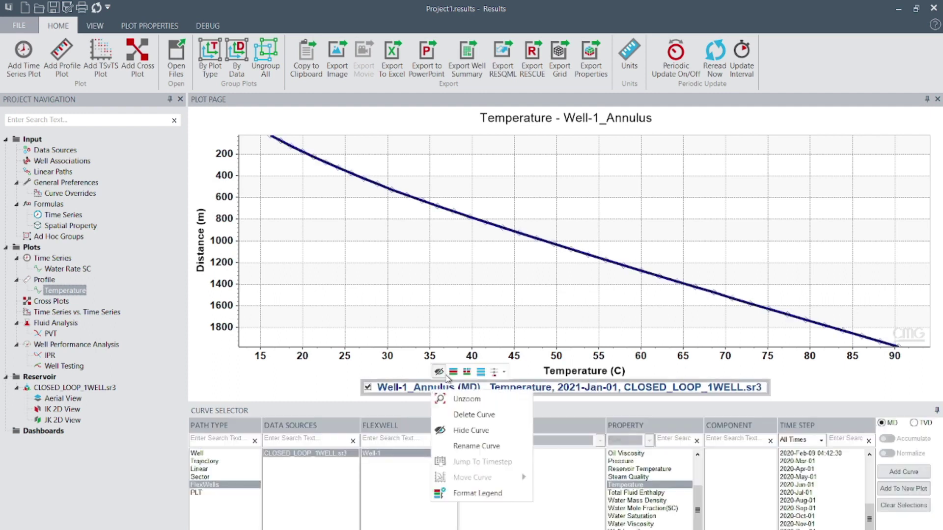
{"action": "left_click", "coordinate": [466, 372]}
{"action": "left_click", "coordinate": [470, 400]}
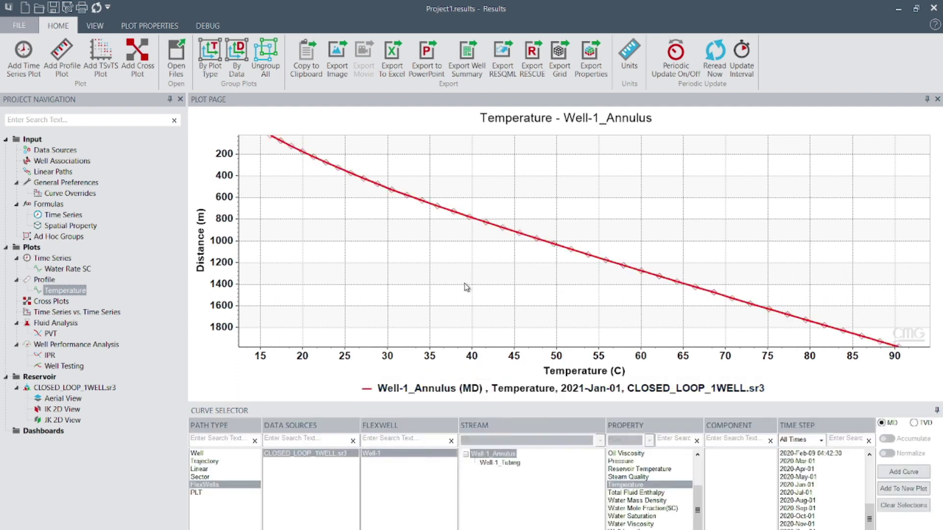
- Add the Well-1_Tubing temperature curve at 2021-Jan-01 to the same profile plot and inspect its shallowest point
{"action": "left_click", "coordinate": [501, 464]}
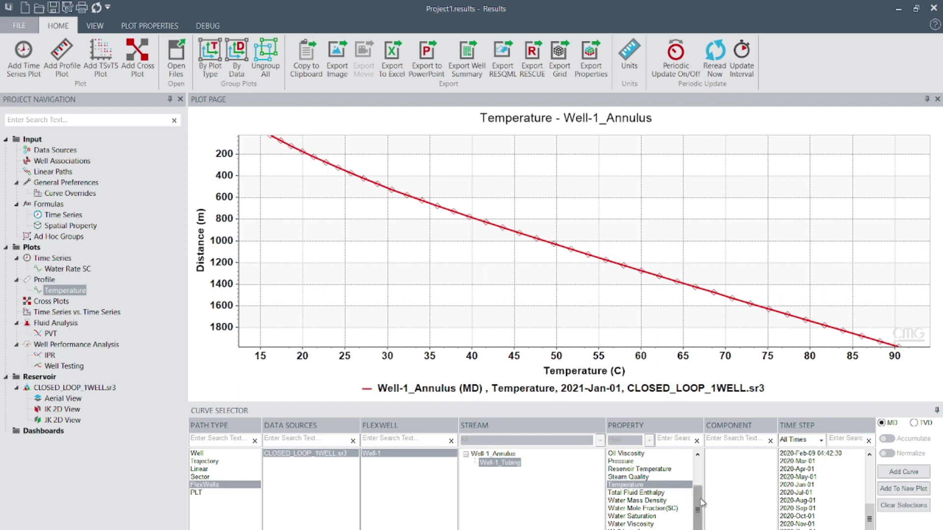
{"action": "left_click", "coordinate": [906, 474]}
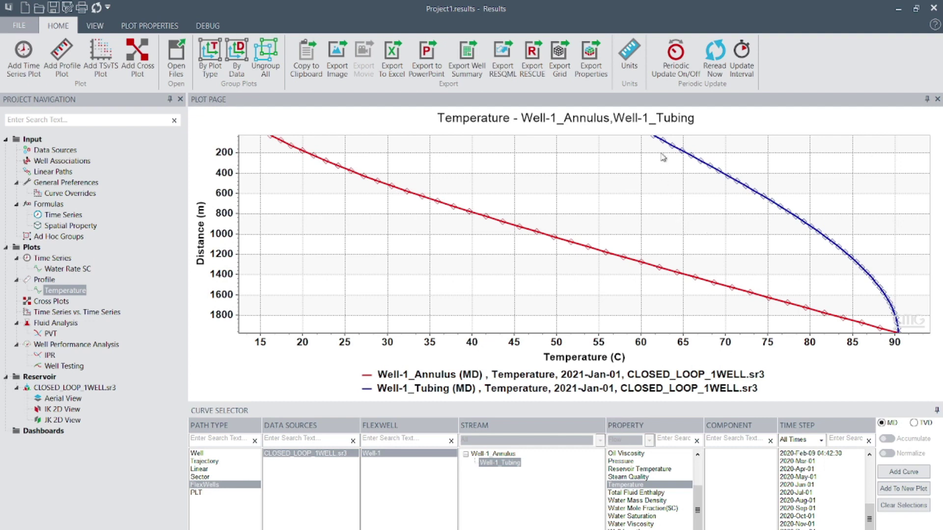
{"action": "mouse_move", "coordinate": [654, 139]}
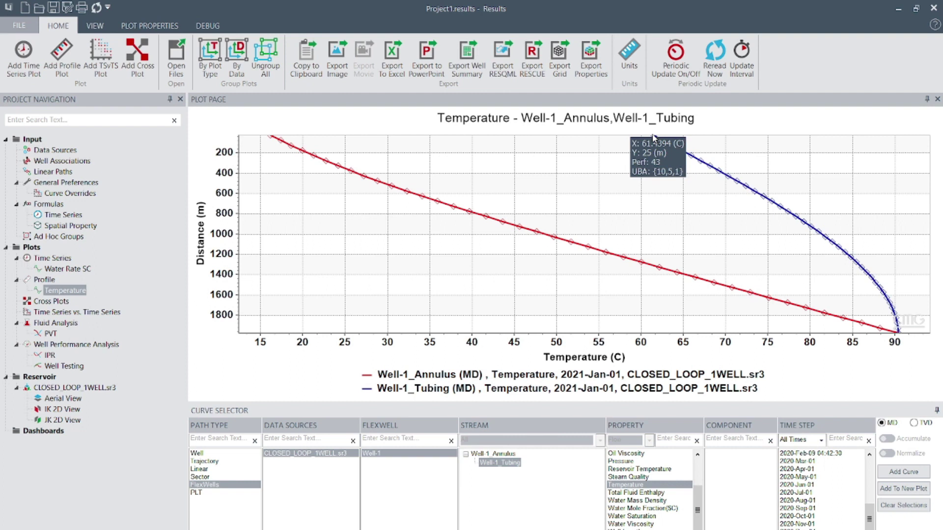